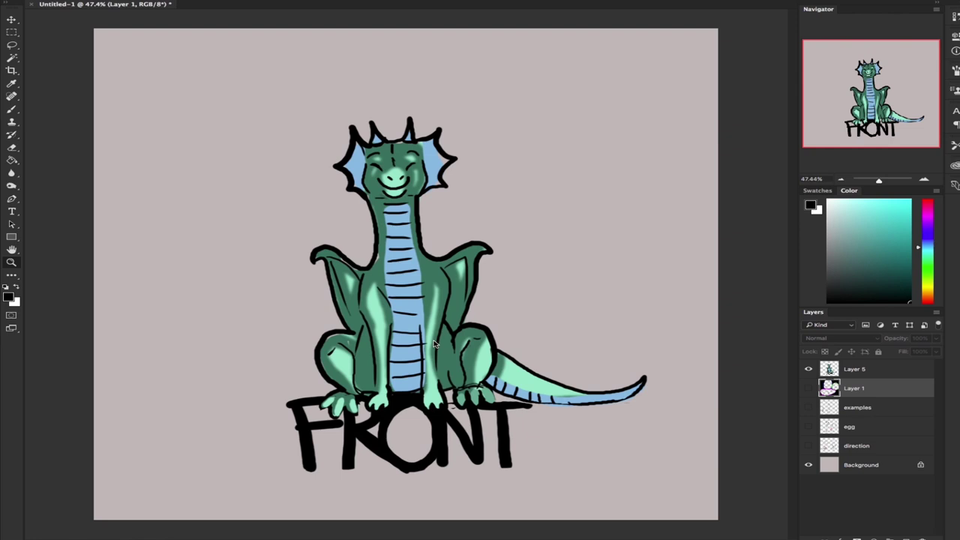
- Hide Layer 5 with the colored dragon and show the leg sketches on Layer 1, with the Brush tool active
{"action": "left_click", "coordinate": [20, 111]}
{"action": "left_click", "coordinate": [808, 369]}
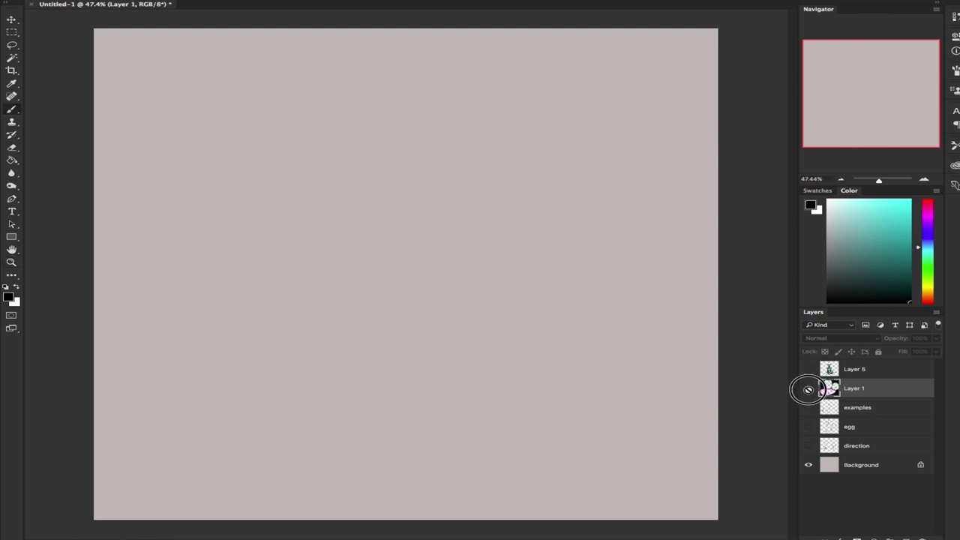
{"action": "left_click", "coordinate": [808, 387]}
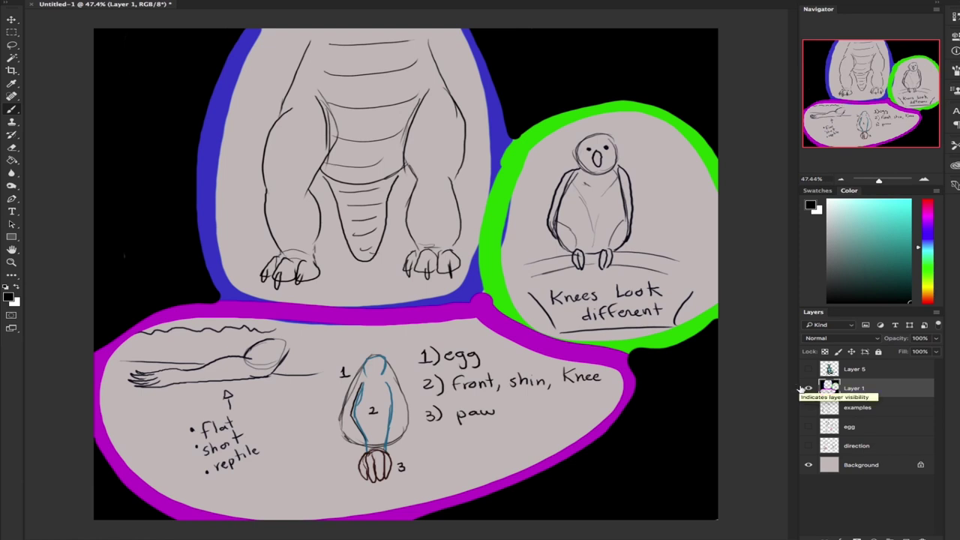
- Mark both shoulder lines of the front-view reptile figure with short teal brush strokes on Layer 1
{"action": "left_click", "coordinate": [908, 228]}
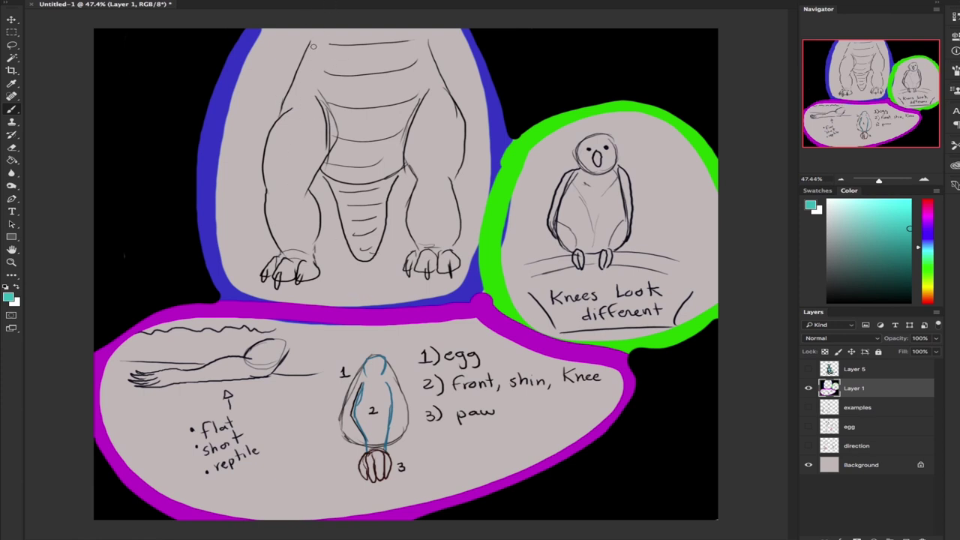
{"action": "left_click_drag", "start_coordinate": [313, 42], "coordinate": [316, 95]}
{"action": "left_click_drag", "start_coordinate": [429, 39], "coordinate": [433, 81]}
- On a new layer above Layer 1, trace the front-view figure's left leg, knee and toes in dark red
{"action": "left_click", "coordinate": [906, 536]}
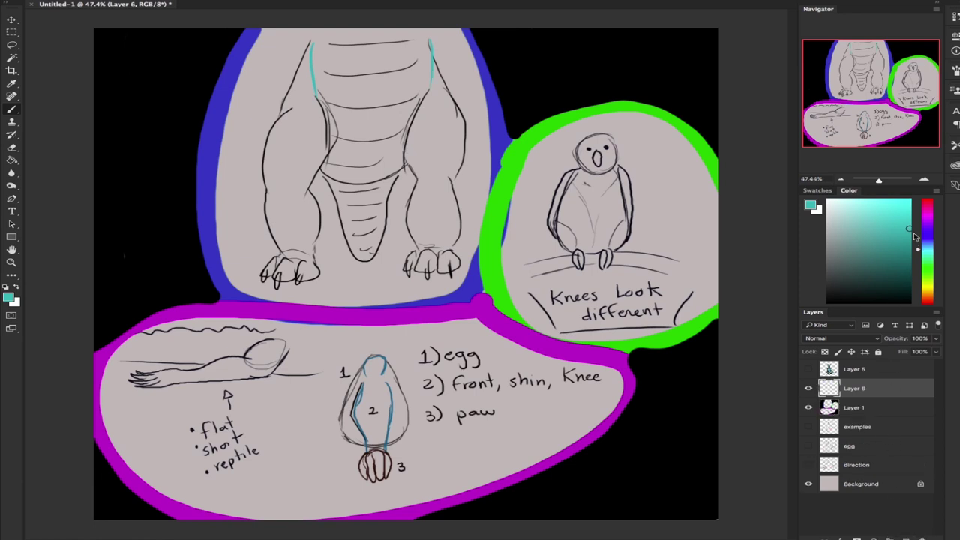
{"action": "left_click", "coordinate": [888, 287]}
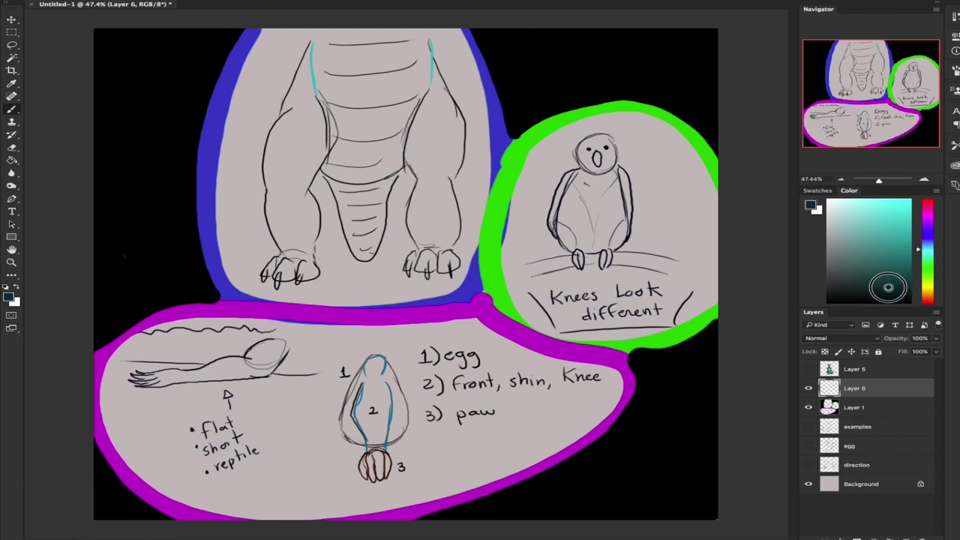
{"action": "left_click_drag", "start_coordinate": [887, 287], "coordinate": [883, 289]}
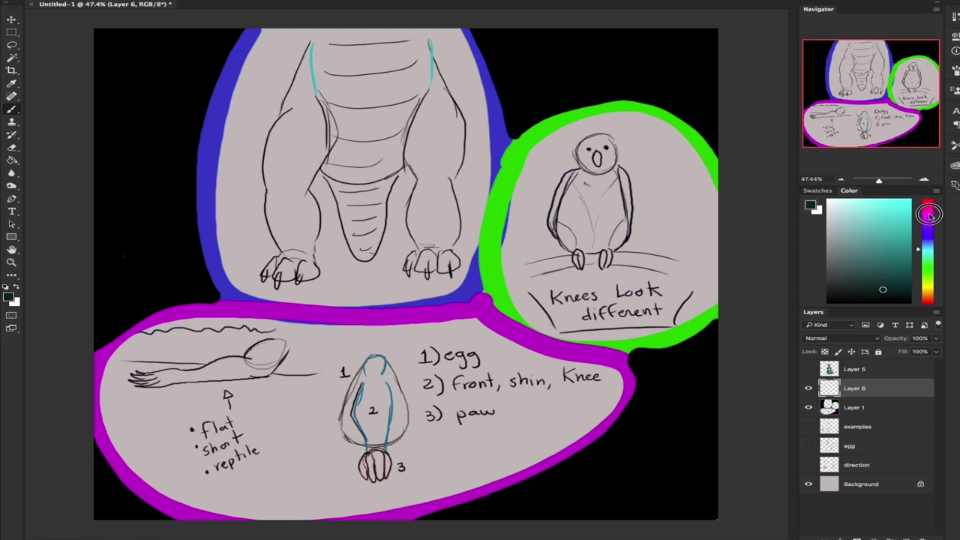
{"action": "left_click_drag", "start_coordinate": [929, 216], "coordinate": [935, 187]}
{"action": "left_click_drag", "start_coordinate": [901, 271], "coordinate": [917, 248]}
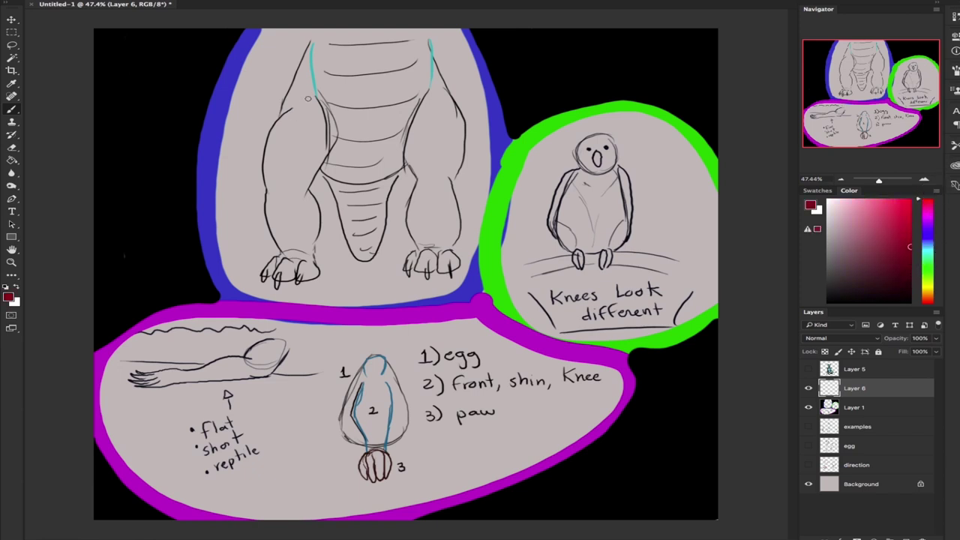
{"action": "left_click_drag", "start_coordinate": [307, 98], "coordinate": [257, 187]}
{"action": "mouse_move", "coordinate": [329, 110]}
{"action": "left_mouse_down"}
{"action": "mouse_move", "coordinate": [320, 164]}
{"action": "mouse_move", "coordinate": [263, 190]}
{"action": "mouse_move", "coordinate": [264, 208]}
{"action": "mouse_move", "coordinate": [282, 255]}
{"action": "left_mouse_up"}
{"action": "mouse_move", "coordinate": [305, 188]}
{"action": "left_mouse_down"}
{"action": "mouse_move", "coordinate": [321, 231]}
{"action": "mouse_move", "coordinate": [315, 257]}
{"action": "mouse_move", "coordinate": [260, 271]}
{"action": "mouse_move", "coordinate": [285, 256]}
{"action": "mouse_move", "coordinate": [288, 280]}
{"action": "mouse_move", "coordinate": [294, 258]}
{"action": "mouse_move", "coordinate": [318, 270]}
{"action": "left_mouse_up"}
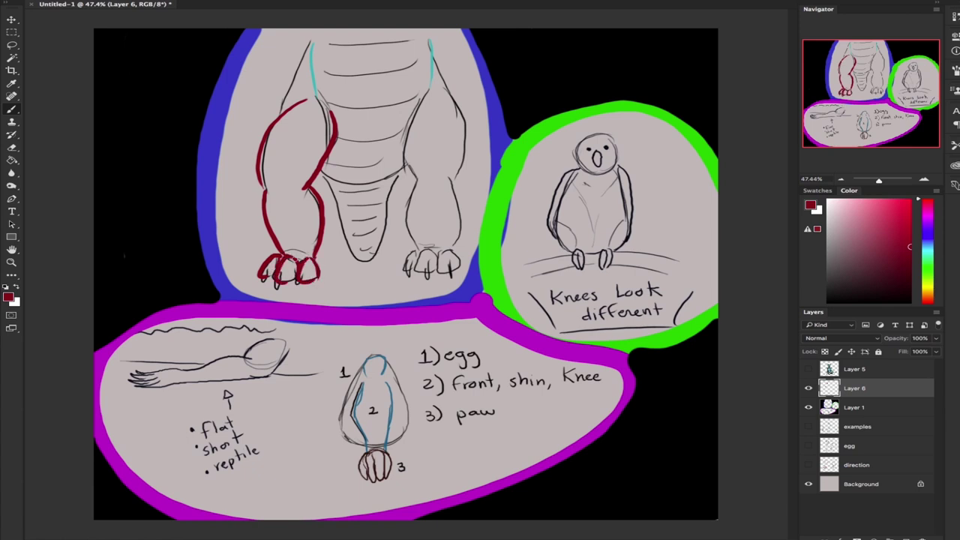
- Trace the thigh, shin and toes of the front-view figure's right leg in dark red
{"action": "left_click_drag", "start_coordinate": [402, 140], "coordinate": [424, 180]}
{"action": "mouse_move", "coordinate": [437, 76]}
{"action": "left_mouse_down"}
{"action": "mouse_move", "coordinate": [464, 136]}
{"action": "mouse_move", "coordinate": [462, 227]}
{"action": "left_mouse_up"}
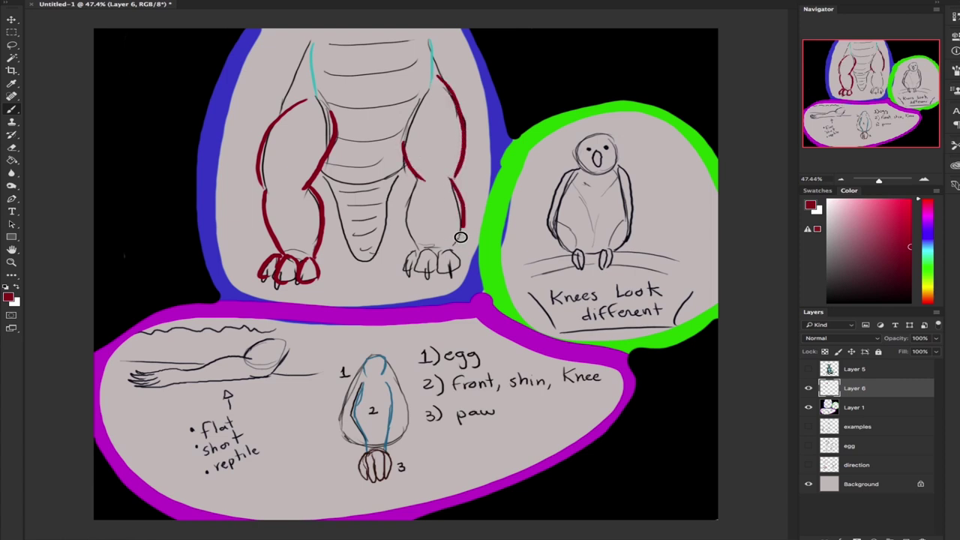
{"action": "mouse_move", "coordinate": [425, 174]}
{"action": "left_mouse_down"}
{"action": "mouse_move", "coordinate": [407, 203]}
{"action": "mouse_move", "coordinate": [413, 272]}
{"action": "mouse_move", "coordinate": [432, 272]}
{"action": "mouse_move", "coordinate": [435, 255]}
{"action": "mouse_move", "coordinate": [460, 268]}
{"action": "left_mouse_up"}
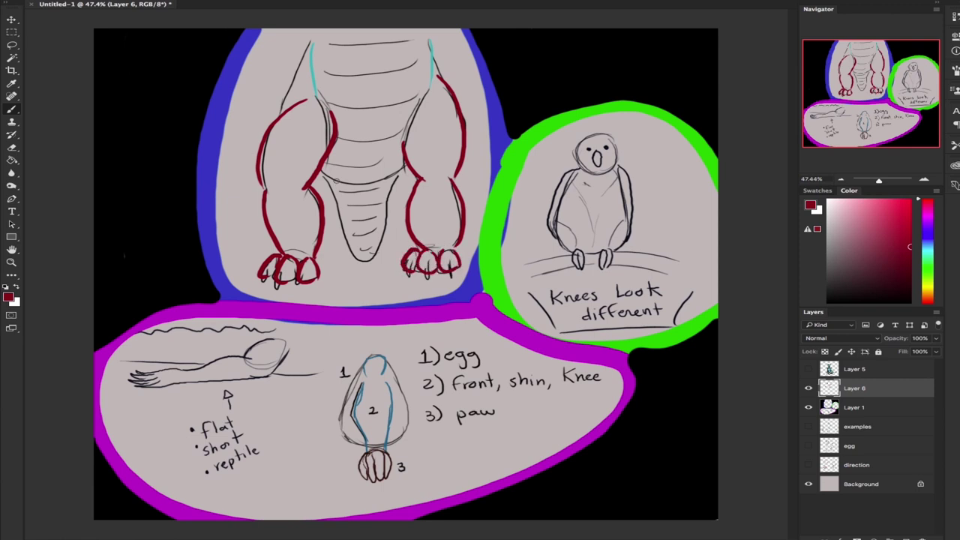
- Draw a large egg-shaped body outline between the front-view figure's legs and trace the tail below it in dark red
{"action": "mouse_move", "coordinate": [334, 181]}
{"action": "left_mouse_down"}
{"action": "mouse_move", "coordinate": [322, 172]}
{"action": "mouse_move", "coordinate": [324, 30]}
{"action": "left_mouse_up"}
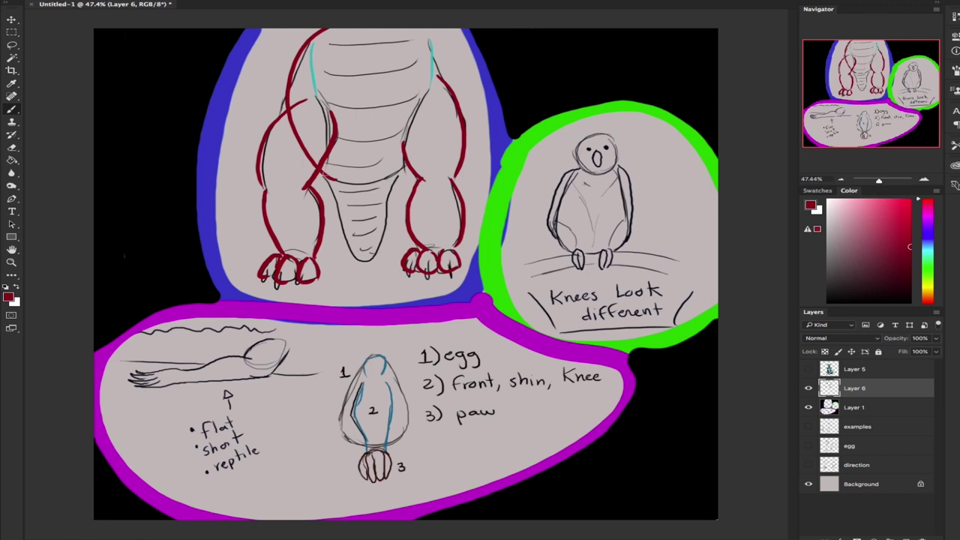
{"action": "mouse_move", "coordinate": [329, 183]}
{"action": "left_mouse_down"}
{"action": "mouse_move", "coordinate": [396, 174]}
{"action": "mouse_move", "coordinate": [430, 30]}
{"action": "left_mouse_up"}
{"action": "mouse_move", "coordinate": [334, 187]}
{"action": "left_mouse_down"}
{"action": "mouse_move", "coordinate": [357, 260]}
{"action": "mouse_move", "coordinate": [383, 242]}
{"action": "mouse_move", "coordinate": [378, 171]}
{"action": "left_mouse_up"}
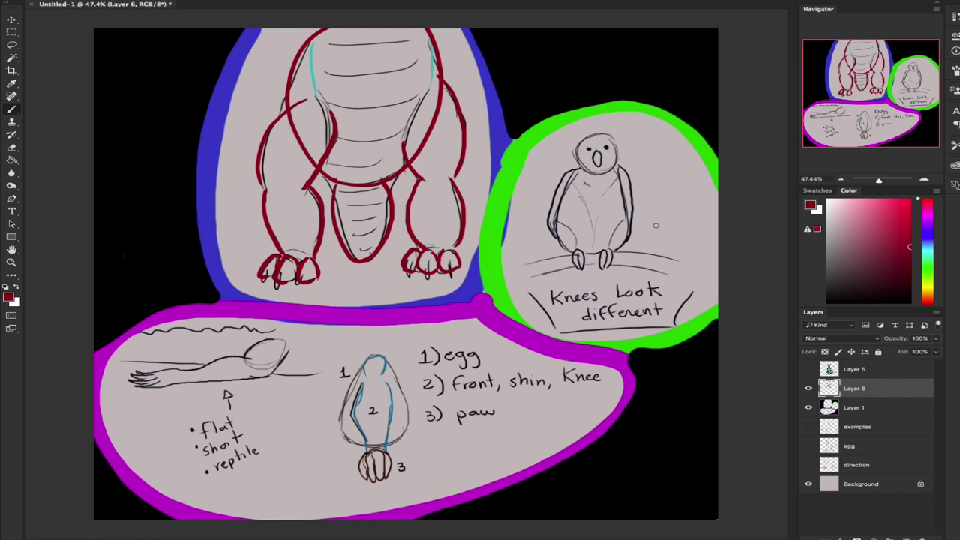
- Trace the perched bird's head, body sides and feet in a brighter red
{"action": "right_click", "coordinate": [638, 230]}
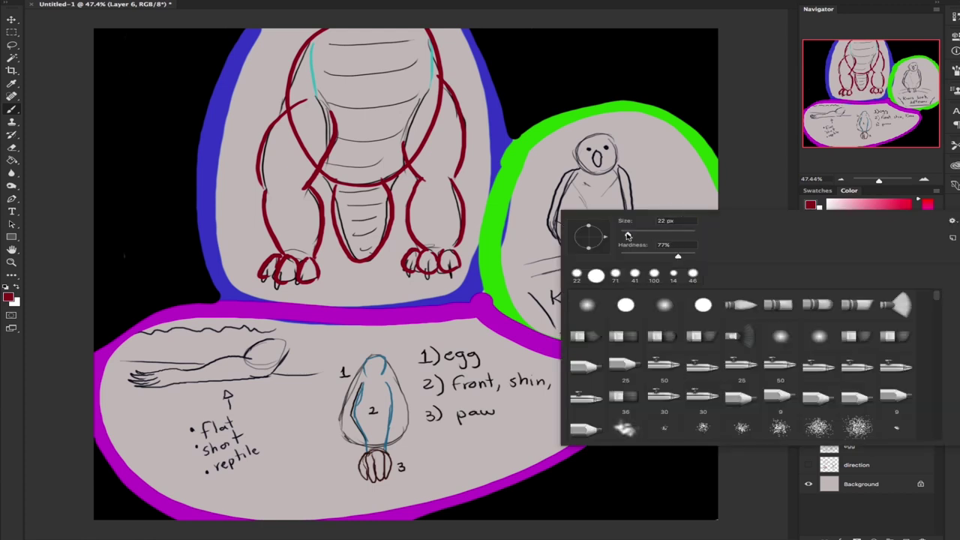
{"action": "left_click", "coordinate": [862, 113]}
{"action": "left_click", "coordinate": [909, 216]}
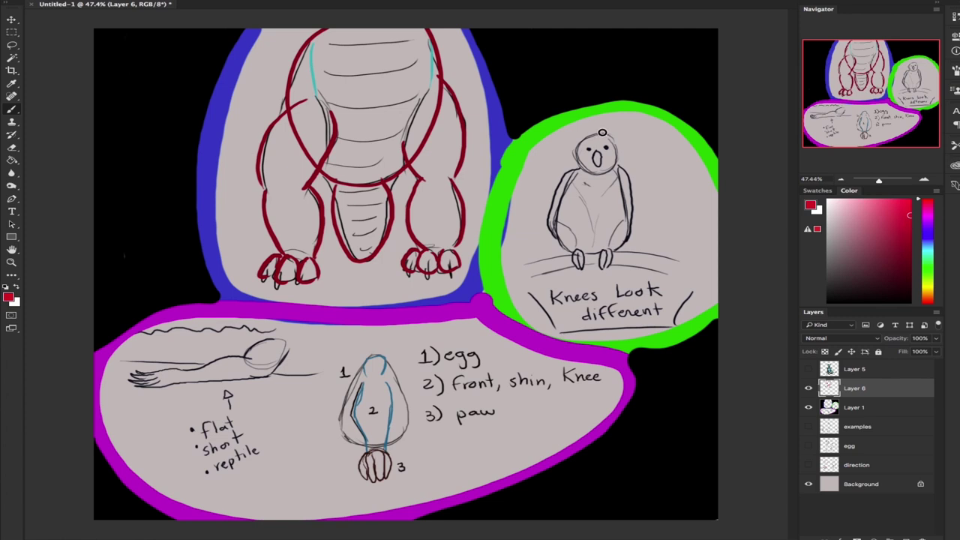
{"action": "mouse_move", "coordinate": [604, 134]}
{"action": "left_mouse_down"}
{"action": "mouse_move", "coordinate": [577, 149]}
{"action": "mouse_move", "coordinate": [593, 171]}
{"action": "mouse_move", "coordinate": [559, 244]}
{"action": "left_mouse_up"}
{"action": "left_click_drag", "start_coordinate": [628, 188], "coordinate": [634, 246]}
{"action": "mouse_move", "coordinate": [572, 169]}
{"action": "left_mouse_down"}
{"action": "mouse_move", "coordinate": [558, 197]}
{"action": "mouse_move", "coordinate": [561, 255]}
{"action": "mouse_move", "coordinate": [573, 268]}
{"action": "mouse_move", "coordinate": [588, 249]}
{"action": "mouse_move", "coordinate": [615, 248]}
{"action": "left_mouse_up"}
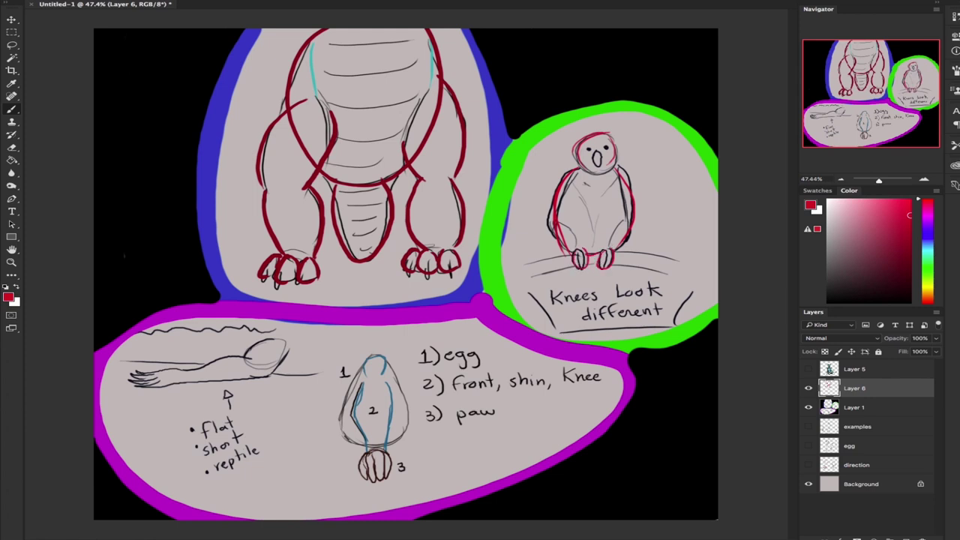
- Point a red arrow at the front-view figure's left knee and trace the bird's two lower leg curves in red
{"action": "mouse_move", "coordinate": [230, 218]}
{"action": "left_mouse_down"}
{"action": "mouse_move", "coordinate": [249, 193]}
{"action": "mouse_move", "coordinate": [250, 206]}
{"action": "left_mouse_up"}
{"action": "left_click_drag", "start_coordinate": [561, 222], "coordinate": [578, 245]}
{"action": "left_click_drag", "start_coordinate": [626, 221], "coordinate": [608, 245]}
- Sketch two red bent-leg diagrams beside the bird and underline the caption "Knees Look different"
{"action": "mouse_move", "coordinate": [645, 191]}
{"action": "left_mouse_down"}
{"action": "mouse_move", "coordinate": [672, 169]}
{"action": "mouse_move", "coordinate": [666, 190]}
{"action": "mouse_move", "coordinate": [674, 200]}
{"action": "left_mouse_up"}
{"action": "mouse_move", "coordinate": [665, 193]}
{"action": "left_mouse_down"}
{"action": "mouse_move", "coordinate": [670, 200]}
{"action": "mouse_move", "coordinate": [669, 192]}
{"action": "left_mouse_up"}
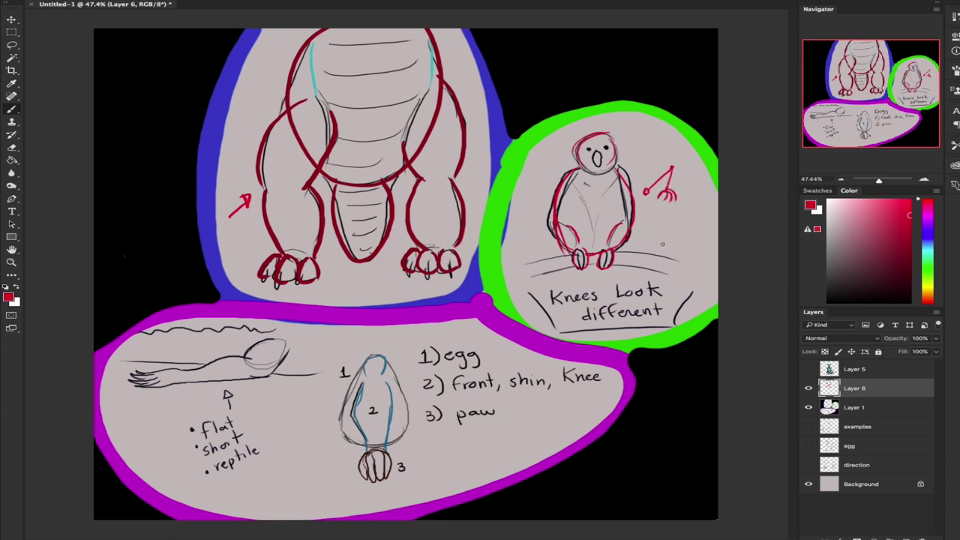
{"action": "mouse_move", "coordinate": [642, 237]}
{"action": "left_mouse_down"}
{"action": "mouse_move", "coordinate": [691, 205]}
{"action": "mouse_move", "coordinate": [644, 235]}
{"action": "mouse_move", "coordinate": [689, 213]}
{"action": "mouse_move", "coordinate": [672, 254]}
{"action": "mouse_move", "coordinate": [698, 283]}
{"action": "left_mouse_up"}
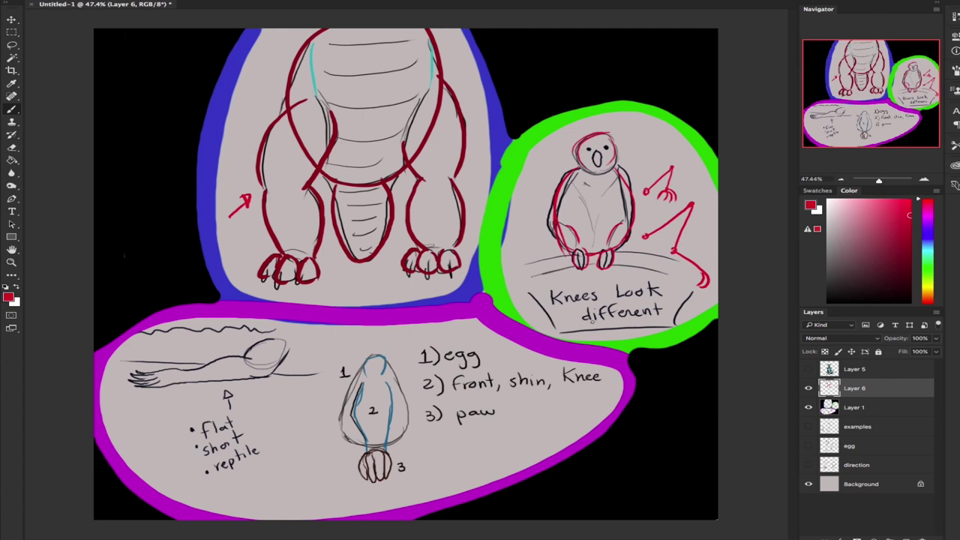
{"action": "left_click_drag", "start_coordinate": [550, 306], "coordinate": [672, 297]}
{"action": "left_click_drag", "start_coordinate": [578, 325], "coordinate": [669, 319]}
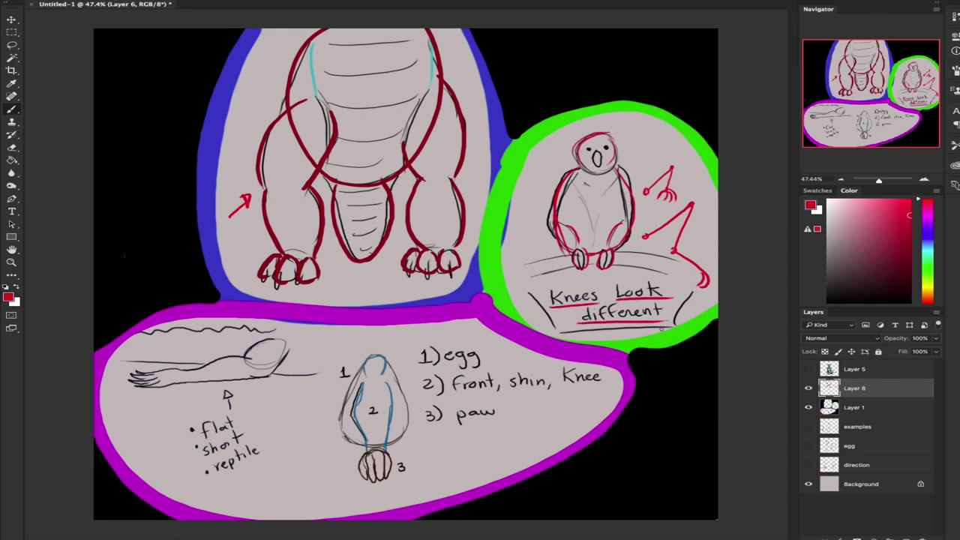
- Add a red arrow under the knee of the flat reptile leg and trace its knee, shin and foot in red
{"action": "left_click_drag", "start_coordinate": [278, 407], "coordinate": [277, 381]}
{"action": "mouse_move", "coordinate": [264, 346]}
{"action": "left_mouse_down"}
{"action": "mouse_move", "coordinate": [248, 364]}
{"action": "mouse_move", "coordinate": [269, 341]}
{"action": "mouse_move", "coordinate": [283, 353]}
{"action": "mouse_move", "coordinate": [191, 379]}
{"action": "left_mouse_up"}
{"action": "mouse_move", "coordinate": [263, 370]}
{"action": "left_mouse_down"}
{"action": "mouse_move", "coordinate": [203, 380]}
{"action": "mouse_move", "coordinate": [244, 375]}
{"action": "mouse_move", "coordinate": [151, 387]}
{"action": "left_mouse_up"}
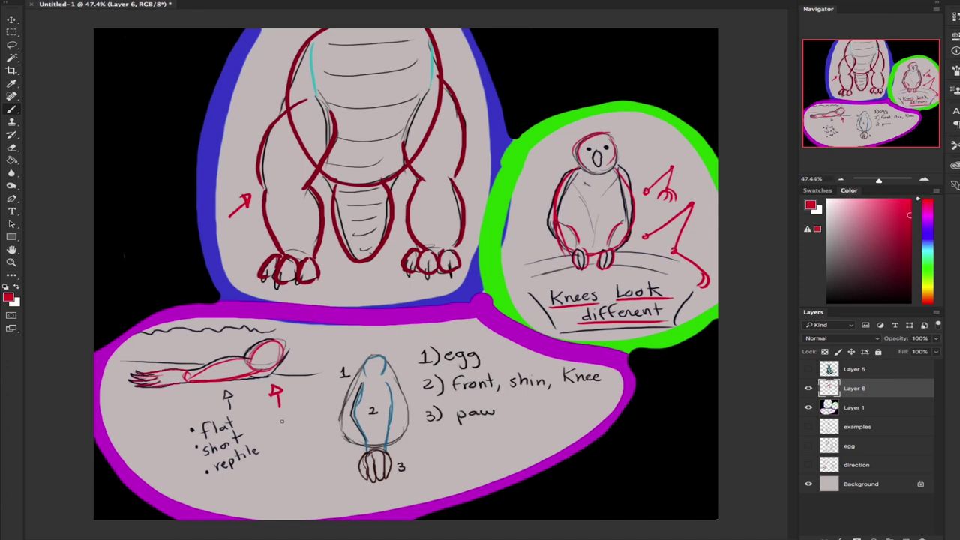
- Point red arrows at the front-view figure's left paw and the egg diagram's paw, and sketch a small bent leg under the reptile leg
{"action": "mouse_move", "coordinate": [224, 262]}
{"action": "left_mouse_down"}
{"action": "mouse_move", "coordinate": [243, 248]}
{"action": "mouse_move", "coordinate": [251, 254]}
{"action": "left_mouse_up"}
{"action": "left_click_drag", "start_coordinate": [318, 481], "coordinate": [330, 467]}
{"action": "mouse_move", "coordinate": [327, 462]}
{"action": "left_mouse_down"}
{"action": "mouse_move", "coordinate": [336, 459]}
{"action": "mouse_move", "coordinate": [335, 468]}
{"action": "left_mouse_up"}
{"action": "mouse_move", "coordinate": [158, 411]}
{"action": "left_mouse_down"}
{"action": "mouse_move", "coordinate": [141, 394]}
{"action": "mouse_move", "coordinate": [159, 430]}
{"action": "mouse_move", "coordinate": [172, 431]}
{"action": "mouse_move", "coordinate": [182, 425]}
{"action": "mouse_move", "coordinate": [161, 422]}
{"action": "mouse_move", "coordinate": [166, 410]}
{"action": "mouse_move", "coordinate": [210, 391]}
{"action": "left_mouse_up"}
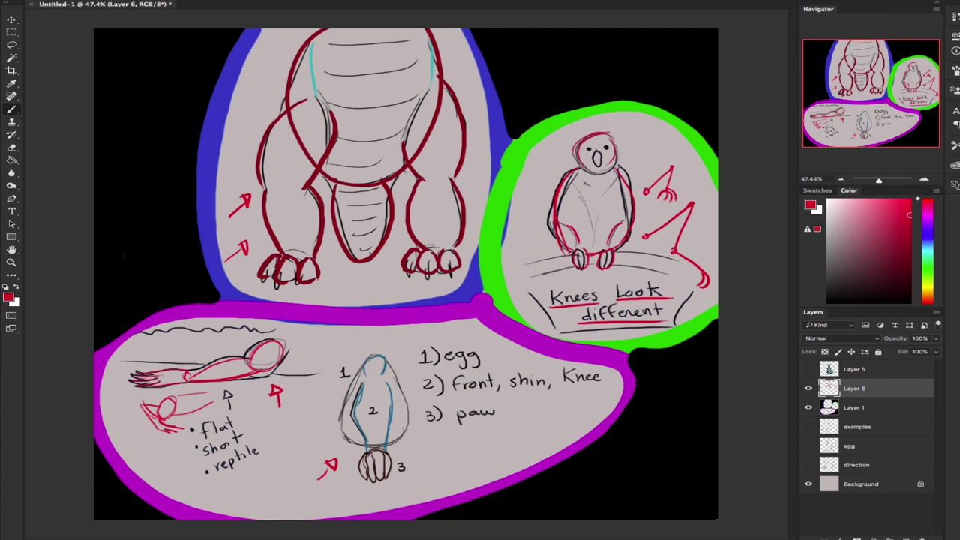
- Trace the sides of the egg shape in the numbered leg diagram in red and underline the word "egg"
{"action": "left_click_drag", "start_coordinate": [367, 357], "coordinate": [345, 433]}
{"action": "left_click_drag", "start_coordinate": [381, 357], "coordinate": [407, 418]}
{"action": "left_click_drag", "start_coordinate": [441, 365], "coordinate": [477, 364]}
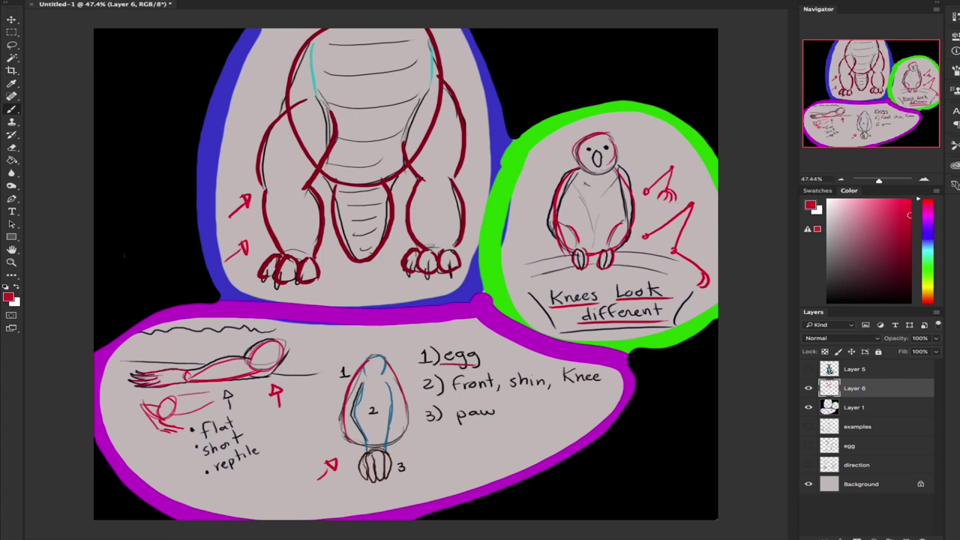
- Mark the knee, shin, ground line and paw on the numbered leg diagram in red and underline "Knee", "shin" and "paw"
{"action": "mouse_move", "coordinate": [367, 378]}
{"action": "left_mouse_down"}
{"action": "mouse_move", "coordinate": [365, 366]}
{"action": "mouse_move", "coordinate": [384, 375]}
{"action": "left_mouse_up"}
{"action": "left_click_drag", "start_coordinate": [568, 384], "coordinate": [601, 382]}
{"action": "left_click_drag", "start_coordinate": [514, 390], "coordinate": [545, 388]}
{"action": "left_click_drag", "start_coordinate": [387, 380], "coordinate": [388, 440]}
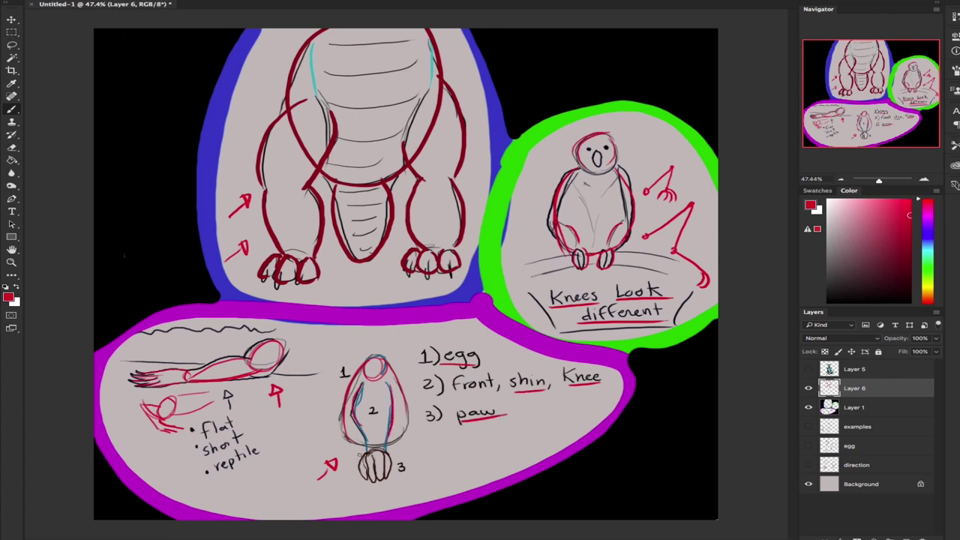
{"action": "left_click_drag", "start_coordinate": [333, 441], "coordinate": [437, 438]}
{"action": "left_click_drag", "start_coordinate": [384, 453], "coordinate": [381, 455]}
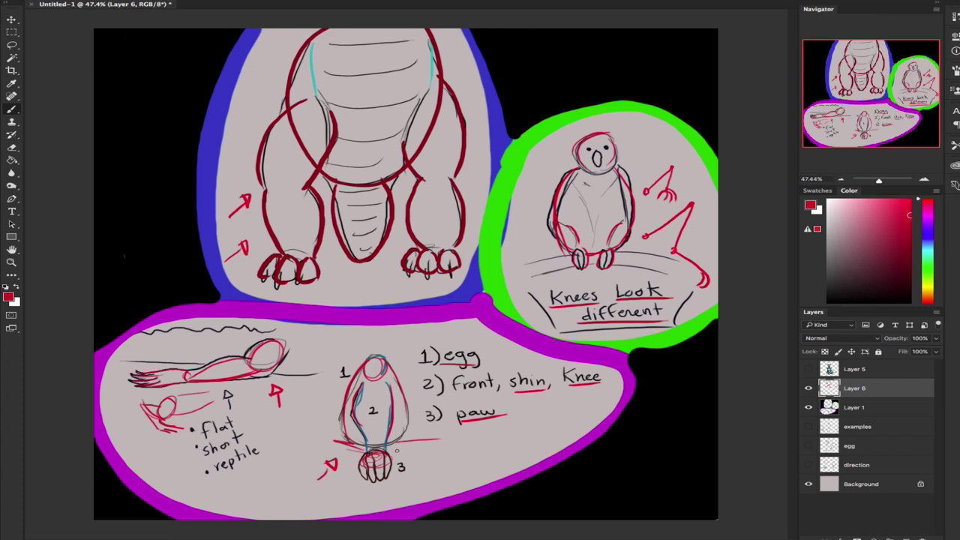
- Hide Layer 6 and Layer 1, show the examples layer, and add a new layer at the top of the stack
{"action": "left_click_drag", "start_coordinate": [807, 389], "coordinate": [808, 409]}
{"action": "left_click", "coordinate": [808, 428]}
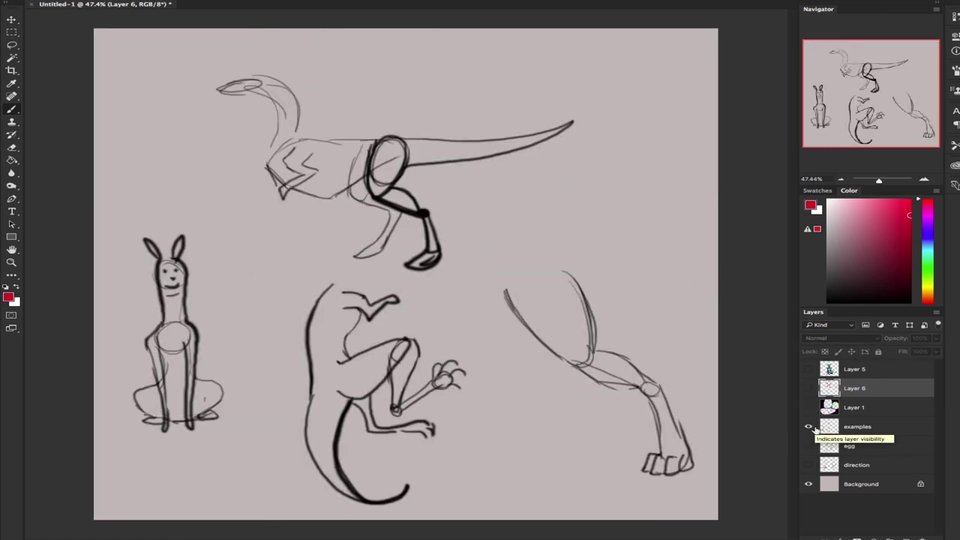
{"action": "left_click", "coordinate": [874, 432]}
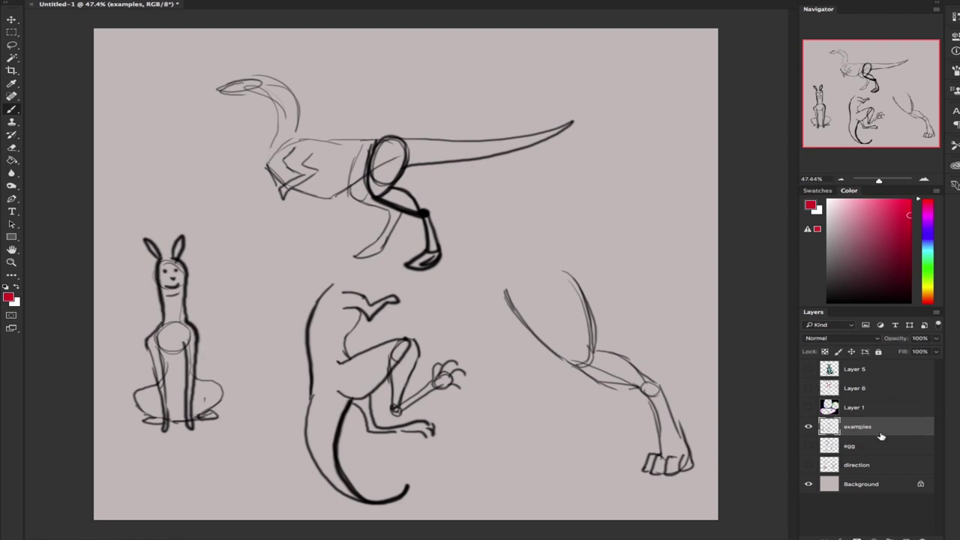
{"action": "left_click", "coordinate": [905, 501]}
{"action": "left_click", "coordinate": [906, 537]}
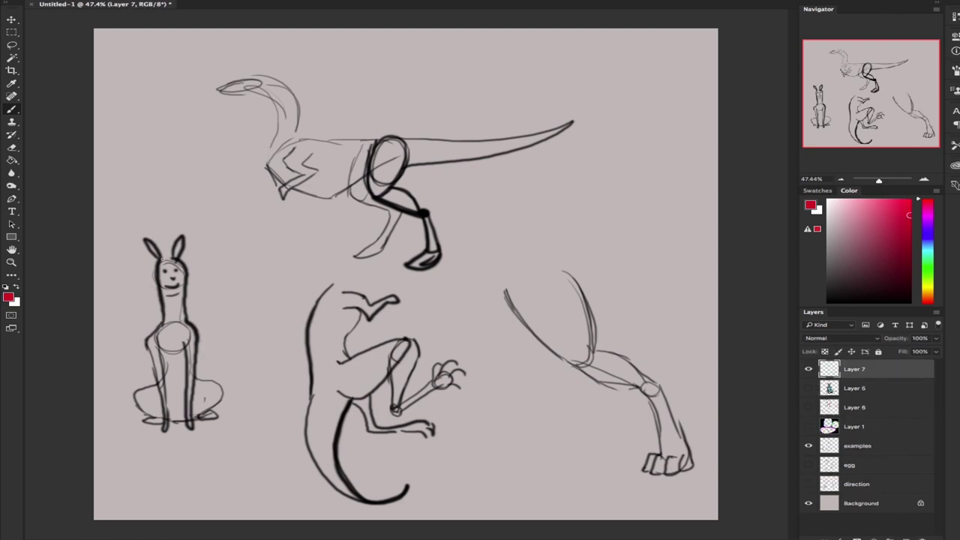
- Trace the long-eared sitting animal's ears, eyes, mouth, haunches and hind feet in red
{"action": "mouse_move", "coordinate": [160, 260]}
{"action": "left_mouse_down"}
{"action": "mouse_move", "coordinate": [148, 234]}
{"action": "mouse_move", "coordinate": [162, 259]}
{"action": "mouse_move", "coordinate": [183, 232]}
{"action": "mouse_move", "coordinate": [182, 283]}
{"action": "left_mouse_up"}
{"action": "left_click", "coordinate": [164, 270]}
{"action": "left_click", "coordinate": [178, 268]}
{"action": "mouse_move", "coordinate": [160, 379]}
{"action": "left_mouse_down"}
{"action": "mouse_move", "coordinate": [132, 393]}
{"action": "mouse_move", "coordinate": [153, 416]}
{"action": "left_mouse_up"}
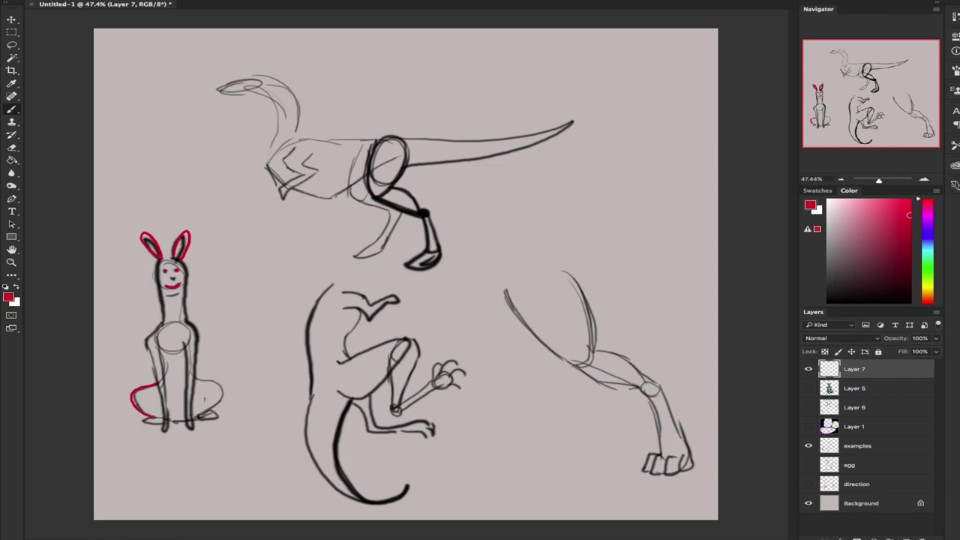
{"action": "left_click_drag", "start_coordinate": [147, 419], "coordinate": [162, 422]}
{"action": "mouse_move", "coordinate": [193, 378]}
{"action": "left_mouse_down"}
{"action": "mouse_move", "coordinate": [223, 387]}
{"action": "mouse_move", "coordinate": [206, 415]}
{"action": "mouse_move", "coordinate": [215, 419]}
{"action": "mouse_move", "coordinate": [200, 418]}
{"action": "mouse_move", "coordinate": [221, 417]}
{"action": "left_mouse_up"}
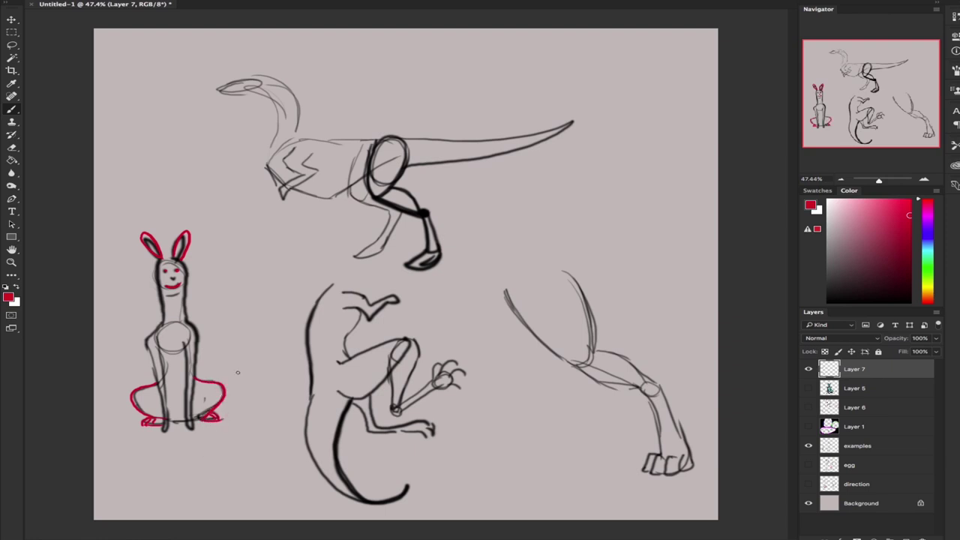
- Sketch a folded hind leg with knee, shin and toed foot in black beside the sitting animal
{"action": "key", "text": "d"}
{"action": "mouse_move", "coordinate": [268, 258]}
{"action": "left_mouse_down"}
{"action": "mouse_move", "coordinate": [261, 252]}
{"action": "mouse_move", "coordinate": [229, 304]}
{"action": "left_mouse_up"}
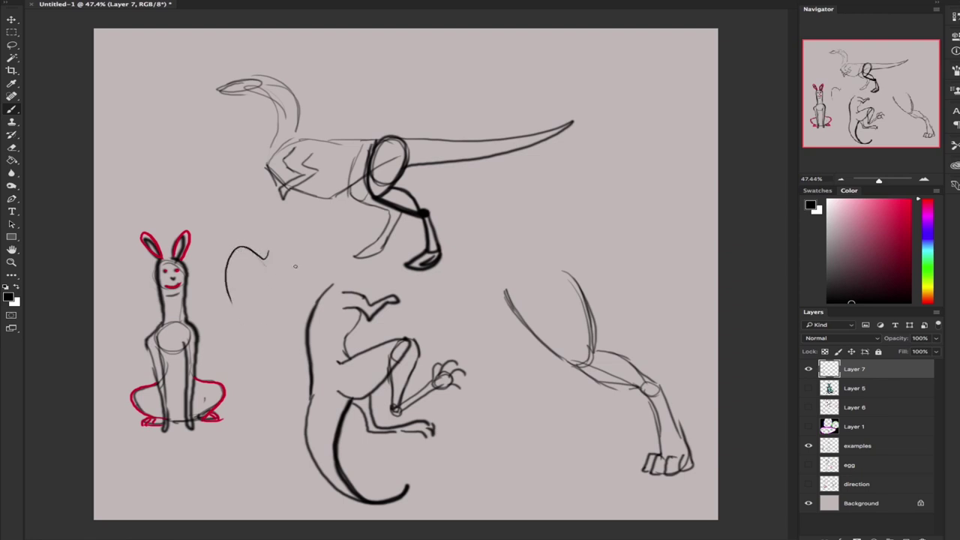
{"action": "mouse_move", "coordinate": [287, 256]}
{"action": "left_mouse_down"}
{"action": "mouse_move", "coordinate": [299, 280]}
{"action": "mouse_move", "coordinate": [287, 291]}
{"action": "mouse_move", "coordinate": [296, 262]}
{"action": "mouse_move", "coordinate": [278, 286]}
{"action": "mouse_move", "coordinate": [232, 256]}
{"action": "mouse_move", "coordinate": [254, 336]}
{"action": "mouse_move", "coordinate": [228, 344]}
{"action": "mouse_move", "coordinate": [263, 337]}
{"action": "left_mouse_up"}
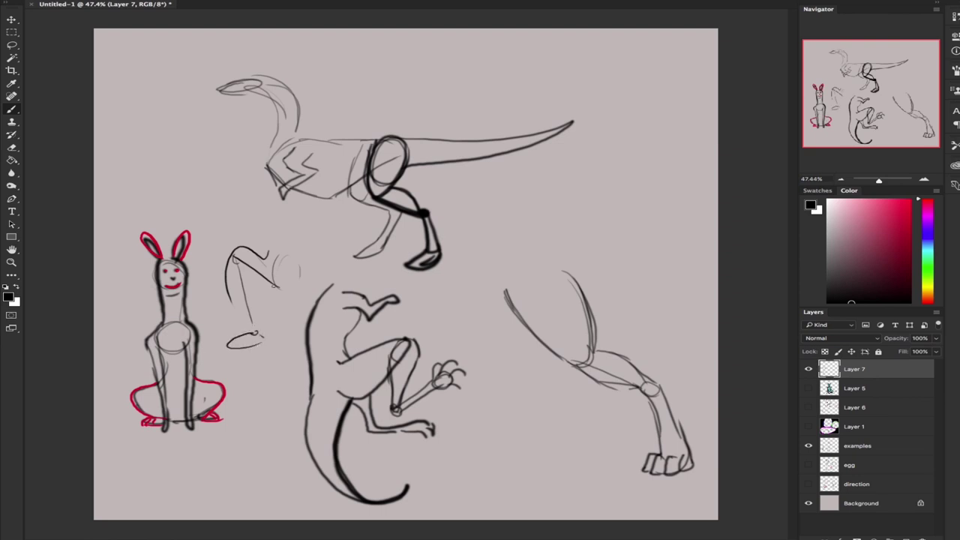
{"action": "mouse_move", "coordinate": [231, 281]}
{"action": "left_mouse_down"}
{"action": "mouse_move", "coordinate": [254, 328]}
{"action": "mouse_move", "coordinate": [227, 346]}
{"action": "mouse_move", "coordinate": [256, 335]}
{"action": "mouse_move", "coordinate": [263, 347]}
{"action": "left_mouse_up"}
{"action": "mouse_move", "coordinate": [242, 335]}
{"action": "left_mouse_down"}
{"action": "mouse_move", "coordinate": [272, 343]}
{"action": "mouse_move", "coordinate": [256, 329]}
{"action": "mouse_move", "coordinate": [266, 347]}
{"action": "mouse_move", "coordinate": [291, 334]}
{"action": "left_mouse_up"}
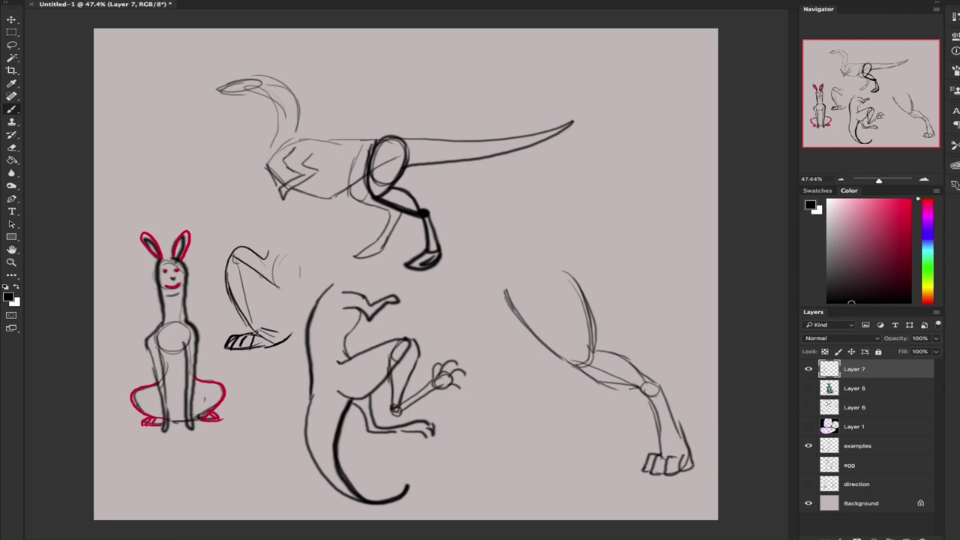
{"action": "mouse_move", "coordinate": [242, 267]}
{"action": "left_mouse_down"}
{"action": "mouse_move", "coordinate": [252, 305]}
{"action": "mouse_move", "coordinate": [233, 265]}
{"action": "mouse_move", "coordinate": [269, 330]}
{"action": "mouse_move", "coordinate": [257, 270]}
{"action": "mouse_move", "coordinate": [296, 263]}
{"action": "left_mouse_up"}
{"action": "mouse_move", "coordinate": [240, 247]}
{"action": "left_mouse_down"}
{"action": "mouse_move", "coordinate": [273, 311]}
{"action": "mouse_move", "coordinate": [263, 268]}
{"action": "mouse_move", "coordinate": [280, 309]}
{"action": "mouse_move", "coordinate": [272, 340]}
{"action": "mouse_move", "coordinate": [276, 339]}
{"action": "left_mouse_up"}
{"action": "left_click_drag", "start_coordinate": [259, 332], "coordinate": [277, 336]}
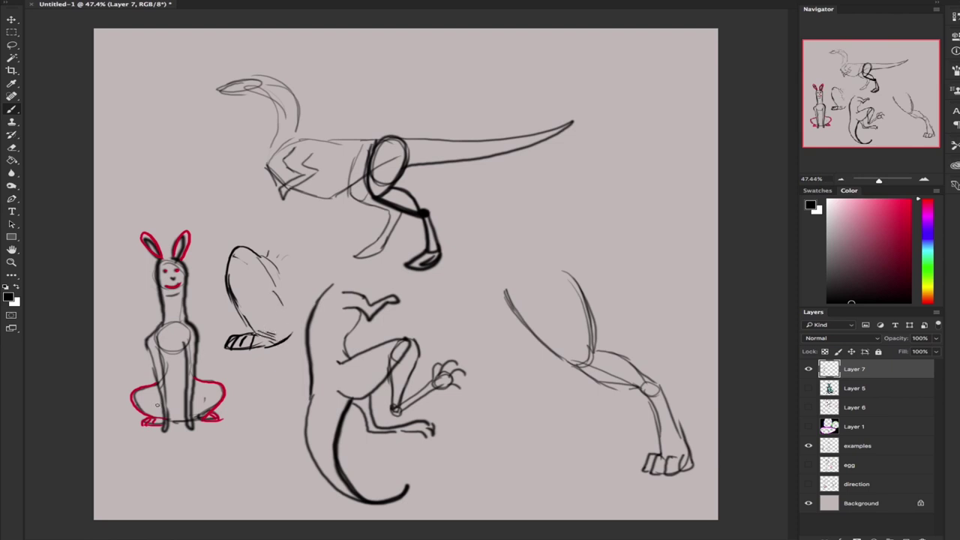
- Reinforce the sitting animal's front legs, chest and front paws with black strokes
{"action": "mouse_move", "coordinate": [164, 423]}
{"action": "left_mouse_down"}
{"action": "mouse_move", "coordinate": [156, 427]}
{"action": "mouse_move", "coordinate": [196, 427]}
{"action": "left_mouse_up"}
{"action": "mouse_move", "coordinate": [140, 339]}
{"action": "left_mouse_down"}
{"action": "mouse_move", "coordinate": [159, 395]}
{"action": "mouse_move", "coordinate": [170, 359]}
{"action": "mouse_move", "coordinate": [172, 393]}
{"action": "left_mouse_up"}
{"action": "left_click_drag", "start_coordinate": [181, 342], "coordinate": [188, 371]}
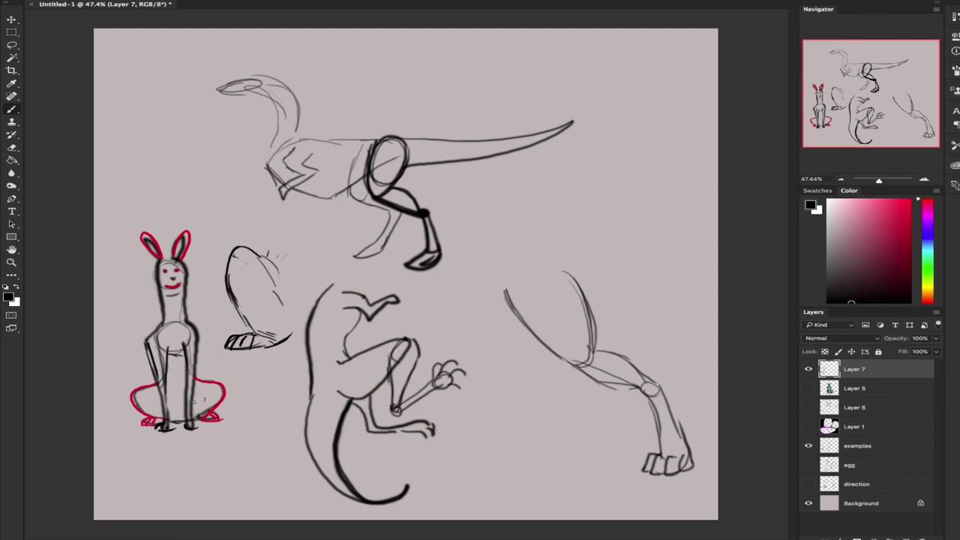
- Darken the running dinosaur's belly and forearms in black, and trace its near hind leg from thigh to foot in bright red
{"action": "mouse_move", "coordinate": [278, 173]}
{"action": "left_mouse_down"}
{"action": "mouse_move", "coordinate": [271, 210]}
{"action": "mouse_move", "coordinate": [288, 181]}
{"action": "mouse_move", "coordinate": [282, 203]}
{"action": "mouse_move", "coordinate": [289, 192]}
{"action": "mouse_move", "coordinate": [317, 198]}
{"action": "mouse_move", "coordinate": [381, 177]}
{"action": "left_mouse_up"}
{"action": "left_click_drag", "start_coordinate": [373, 143], "coordinate": [375, 196]}
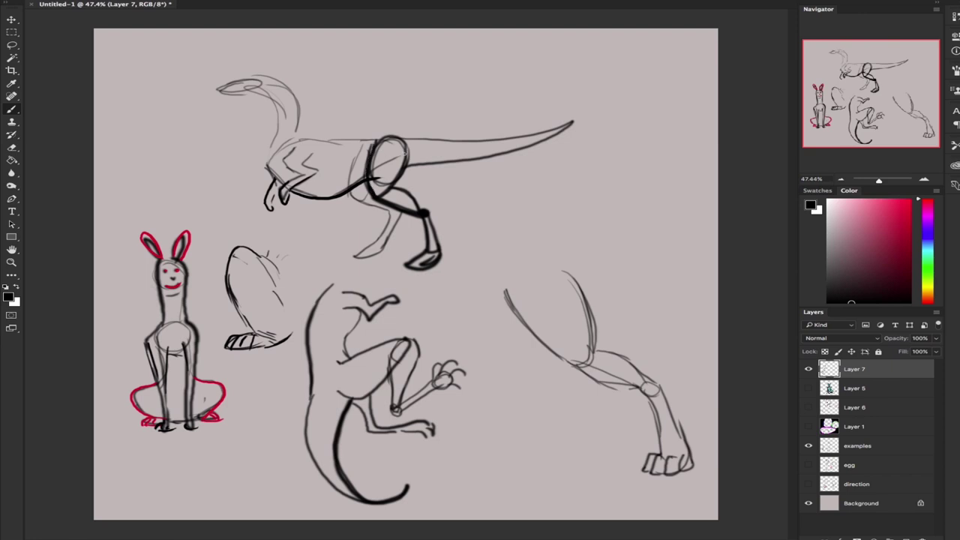
{"action": "mouse_move", "coordinate": [404, 152]}
{"action": "left_mouse_down"}
{"action": "mouse_move", "coordinate": [393, 189]}
{"action": "mouse_move", "coordinate": [424, 212]}
{"action": "left_mouse_up"}
{"action": "left_click", "coordinate": [904, 202]}
{"action": "mouse_move", "coordinate": [388, 139]}
{"action": "left_mouse_down"}
{"action": "mouse_move", "coordinate": [366, 173]}
{"action": "mouse_move", "coordinate": [398, 175]}
{"action": "mouse_move", "coordinate": [395, 141]}
{"action": "mouse_move", "coordinate": [369, 174]}
{"action": "mouse_move", "coordinate": [425, 217]}
{"action": "mouse_move", "coordinate": [398, 207]}
{"action": "mouse_move", "coordinate": [423, 209]}
{"action": "mouse_move", "coordinate": [401, 191]}
{"action": "mouse_move", "coordinate": [382, 196]}
{"action": "mouse_move", "coordinate": [425, 214]}
{"action": "mouse_move", "coordinate": [431, 252]}
{"action": "left_mouse_up"}
{"action": "mouse_move", "coordinate": [427, 213]}
{"action": "left_mouse_down"}
{"action": "mouse_move", "coordinate": [437, 255]}
{"action": "mouse_move", "coordinate": [414, 260]}
{"action": "mouse_move", "coordinate": [436, 250]}
{"action": "left_mouse_up"}
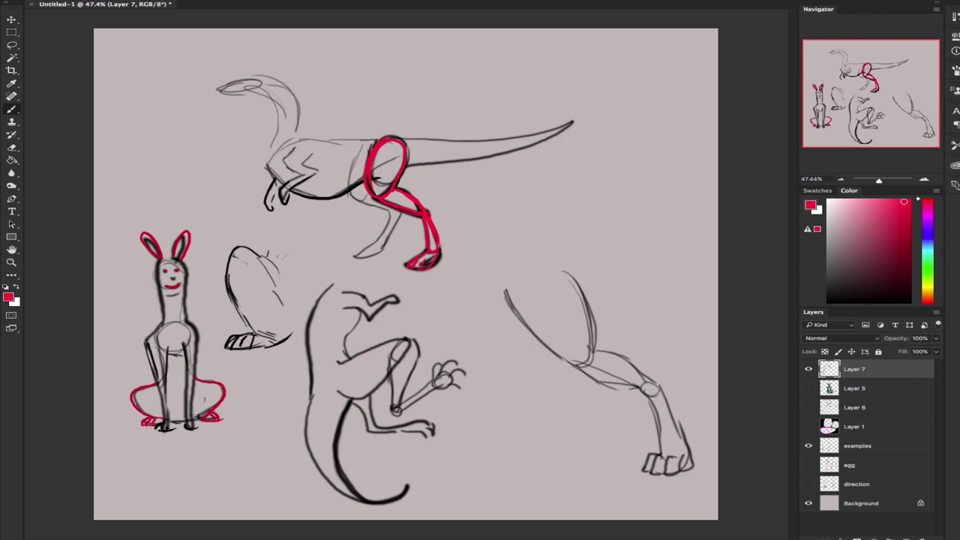
- Trace the running dinosaur's back and hip lines, and the curled creature's hind legs and feet, in red
{"action": "left_click_drag", "start_coordinate": [364, 175], "coordinate": [347, 188]}
{"action": "left_click_drag", "start_coordinate": [310, 142], "coordinate": [350, 141]}
{"action": "mouse_move", "coordinate": [352, 360]}
{"action": "left_mouse_down"}
{"action": "mouse_move", "coordinate": [338, 391]}
{"action": "mouse_move", "coordinate": [349, 359]}
{"action": "mouse_move", "coordinate": [401, 367]}
{"action": "mouse_move", "coordinate": [340, 368]}
{"action": "mouse_move", "coordinate": [401, 358]}
{"action": "mouse_move", "coordinate": [408, 345]}
{"action": "mouse_move", "coordinate": [409, 390]}
{"action": "mouse_move", "coordinate": [397, 405]}
{"action": "mouse_move", "coordinate": [439, 377]}
{"action": "mouse_move", "coordinate": [396, 411]}
{"action": "left_mouse_up"}
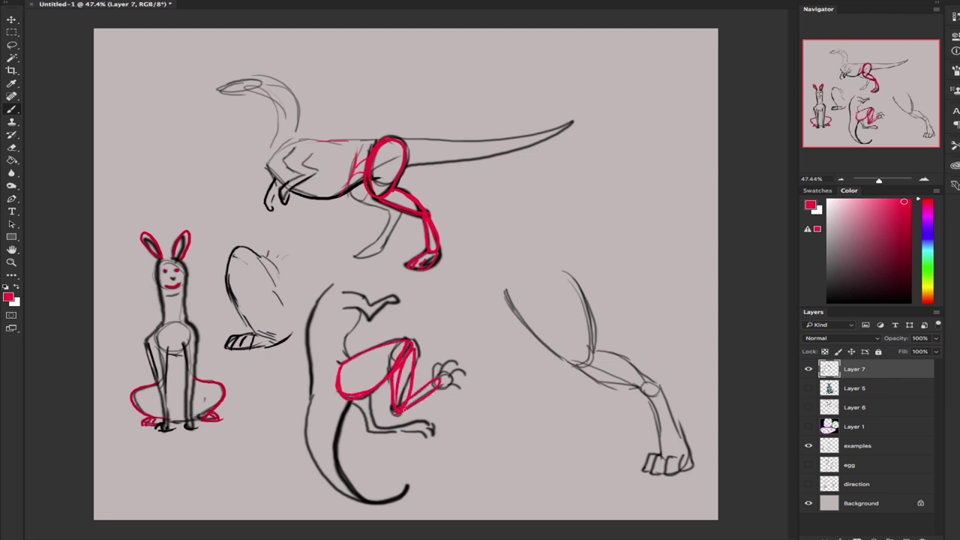
{"action": "mouse_move", "coordinate": [436, 380]}
{"action": "left_mouse_down"}
{"action": "mouse_move", "coordinate": [453, 372]}
{"action": "mouse_move", "coordinate": [431, 375]}
{"action": "mouse_move", "coordinate": [461, 386]}
{"action": "left_mouse_up"}
{"action": "mouse_move", "coordinate": [321, 364]}
{"action": "left_mouse_down"}
{"action": "mouse_move", "coordinate": [352, 375]}
{"action": "mouse_move", "coordinate": [350, 401]}
{"action": "mouse_move", "coordinate": [312, 362]}
{"action": "mouse_move", "coordinate": [356, 400]}
{"action": "mouse_move", "coordinate": [370, 430]}
{"action": "mouse_move", "coordinate": [417, 426]}
{"action": "mouse_move", "coordinate": [372, 433]}
{"action": "mouse_move", "coordinate": [435, 432]}
{"action": "left_mouse_up"}
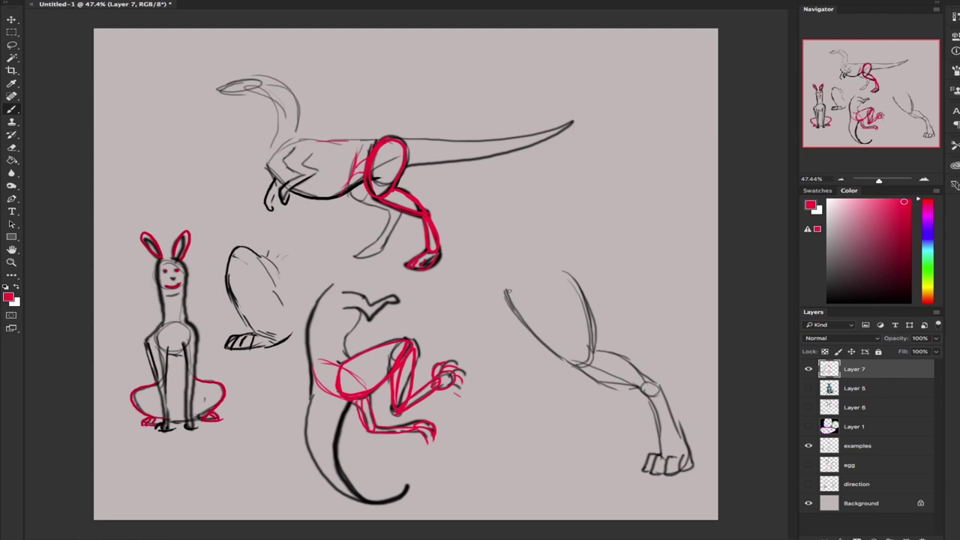
- Trace the large standing leg's thigh outline, knee, shin underside and lower leg in red
{"action": "left_click_drag", "start_coordinate": [507, 293], "coordinate": [560, 353]}
{"action": "left_click_drag", "start_coordinate": [519, 318], "coordinate": [582, 368]}
{"action": "mouse_move", "coordinate": [594, 362]}
{"action": "left_mouse_down"}
{"action": "mouse_move", "coordinate": [597, 318]}
{"action": "mouse_move", "coordinate": [572, 285]}
{"action": "left_mouse_up"}
{"action": "left_click_drag", "start_coordinate": [567, 352], "coordinate": [638, 387]}
{"action": "mouse_move", "coordinate": [598, 354]}
{"action": "left_mouse_down"}
{"action": "mouse_move", "coordinate": [642, 377]}
{"action": "mouse_move", "coordinate": [654, 447]}
{"action": "left_mouse_up"}
{"action": "left_click_drag", "start_coordinate": [651, 395], "coordinate": [659, 436]}
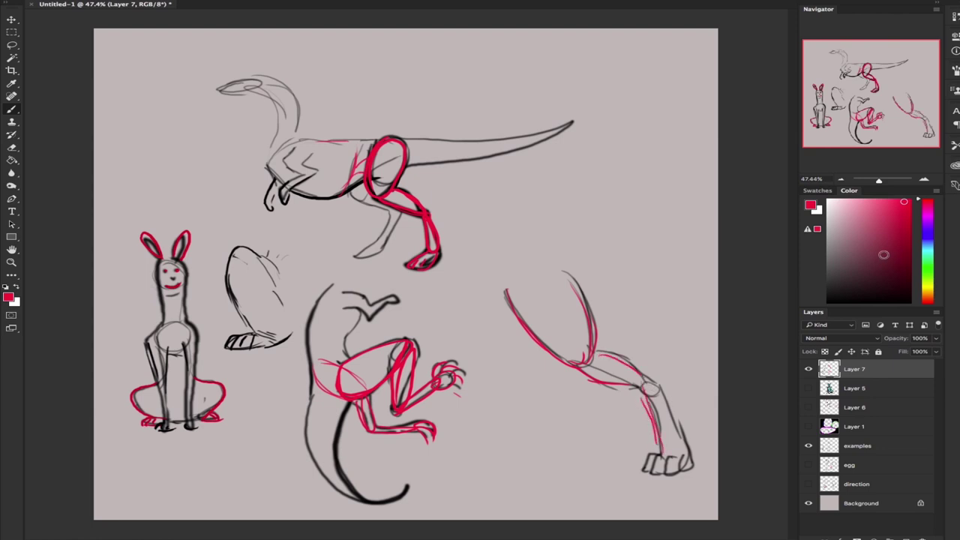
- Mark the large leg's direction with a green stroke and black arrows from thigh to paw, circling the knee and outlining the toes
{"action": "left_click", "coordinate": [927, 269]}
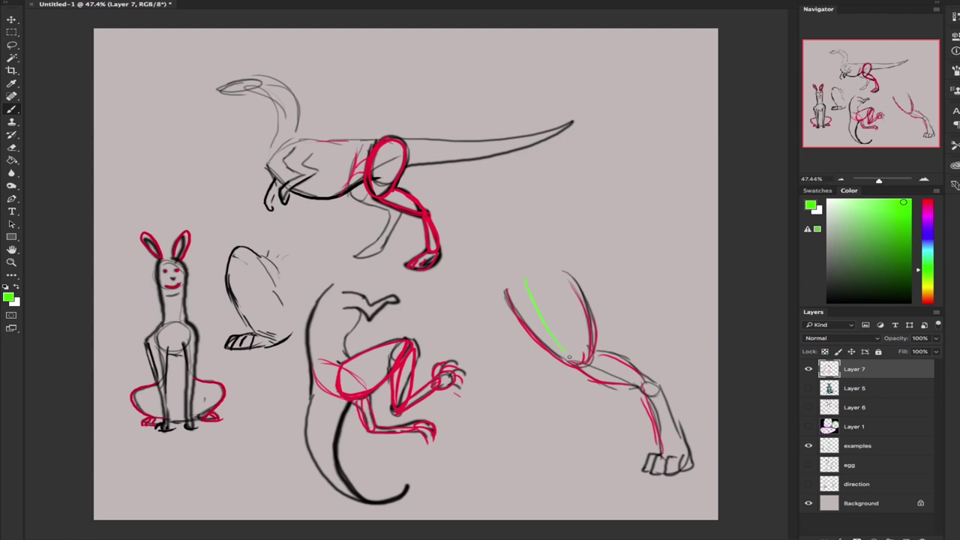
{"action": "mouse_move", "coordinate": [568, 357]}
{"action": "left_mouse_down"}
{"action": "mouse_move", "coordinate": [557, 347]}
{"action": "mouse_move", "coordinate": [564, 352]}
{"action": "left_mouse_up"}
{"action": "left_click", "coordinate": [877, 297]}
{"action": "left_click_drag", "start_coordinate": [525, 279], "coordinate": [582, 363]}
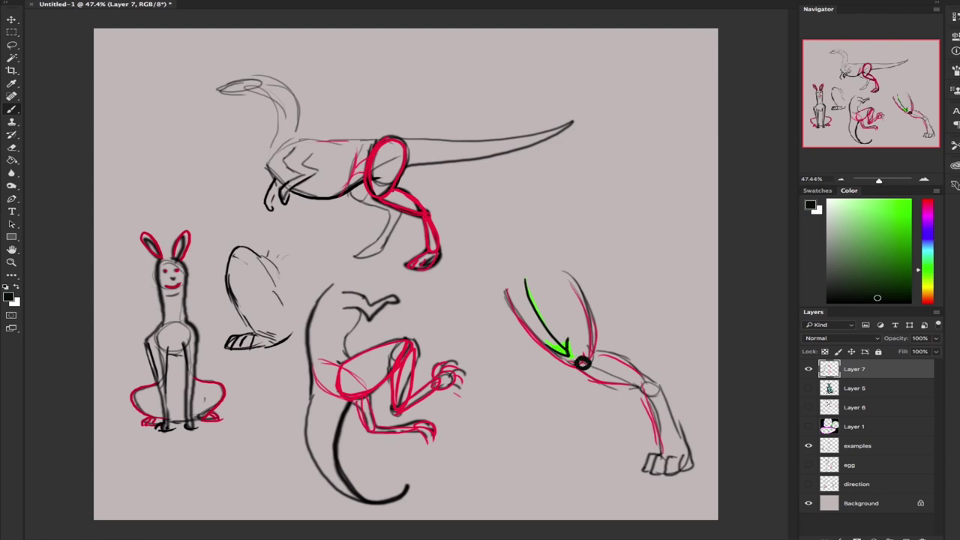
{"action": "mouse_move", "coordinate": [583, 366]}
{"action": "left_mouse_down"}
{"action": "mouse_move", "coordinate": [640, 386]}
{"action": "mouse_move", "coordinate": [664, 440]}
{"action": "mouse_move", "coordinate": [642, 467]}
{"action": "mouse_move", "coordinate": [649, 472]}
{"action": "mouse_move", "coordinate": [660, 471]}
{"action": "mouse_move", "coordinate": [660, 457]}
{"action": "mouse_move", "coordinate": [672, 473]}
{"action": "mouse_move", "coordinate": [687, 459]}
{"action": "mouse_move", "coordinate": [685, 469]}
{"action": "mouse_move", "coordinate": [662, 458]}
{"action": "mouse_move", "coordinate": [672, 451]}
{"action": "mouse_move", "coordinate": [684, 463]}
{"action": "mouse_move", "coordinate": [675, 425]}
{"action": "left_mouse_up"}
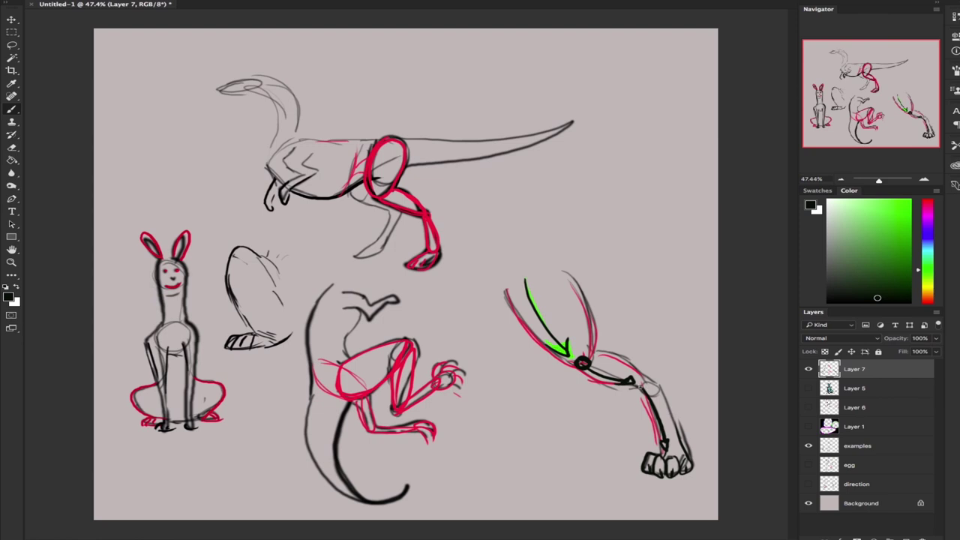
{"action": "left_click_drag", "start_coordinate": [654, 385], "coordinate": [672, 417]}
- Sketch a small black leg with thigh, knee, shin and a vertical foot above the large leg
{"action": "mouse_move", "coordinate": [630, 125]}
{"action": "left_mouse_down"}
{"action": "mouse_move", "coordinate": [597, 179]}
{"action": "mouse_move", "coordinate": [608, 186]}
{"action": "mouse_move", "coordinate": [646, 135]}
{"action": "left_mouse_up"}
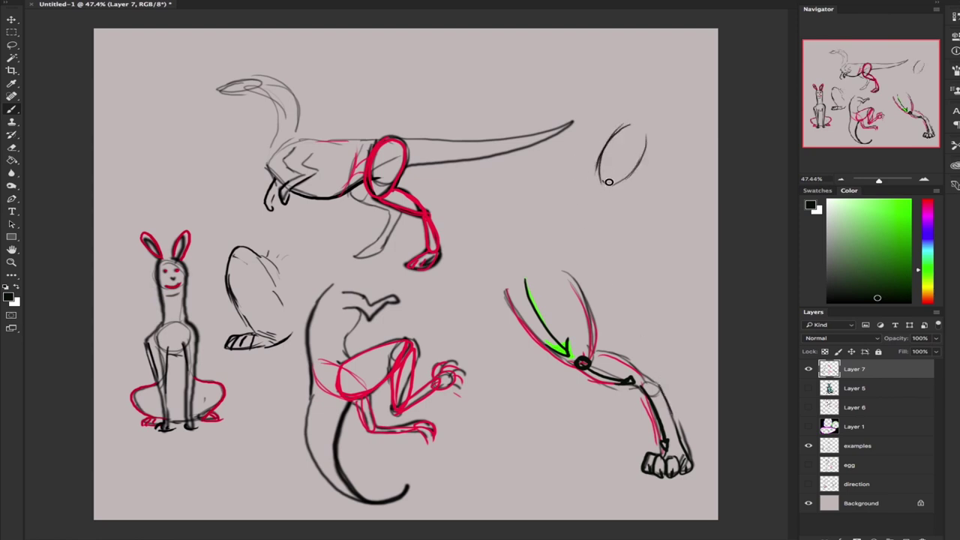
{"action": "mouse_move", "coordinate": [609, 181]}
{"action": "left_mouse_down"}
{"action": "mouse_move", "coordinate": [628, 214]}
{"action": "mouse_move", "coordinate": [618, 216]}
{"action": "mouse_move", "coordinate": [633, 222]}
{"action": "mouse_move", "coordinate": [623, 262]}
{"action": "left_mouse_up"}
{"action": "mouse_move", "coordinate": [634, 218]}
{"action": "left_mouse_down"}
{"action": "mouse_move", "coordinate": [626, 279]}
{"action": "mouse_move", "coordinate": [634, 274]}
{"action": "left_mouse_up"}
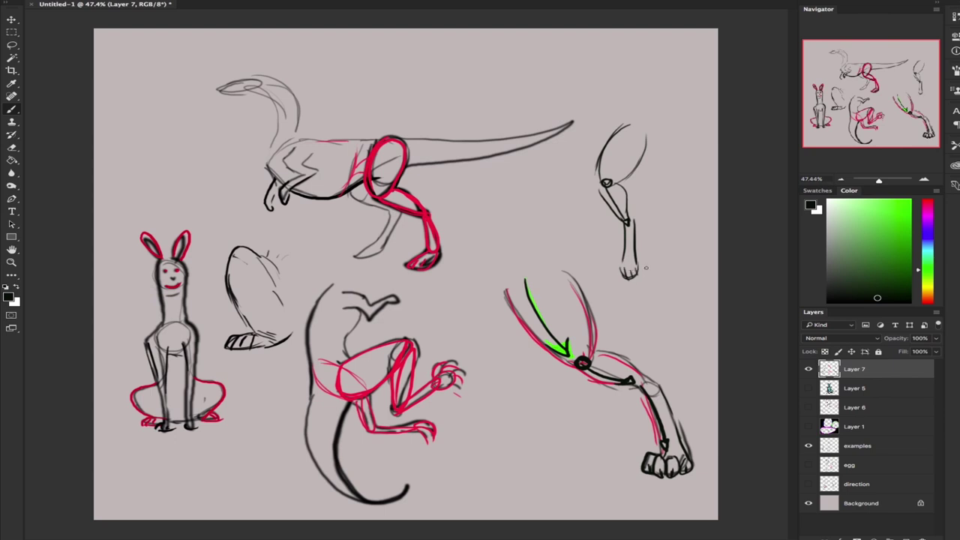
- Undo the strokes of the small leg's vertical foot
{"action": "key", "text": "ctrl+z"}
{"action": "key", "text": "ctrl+z"}
{"action": "key", "text": "ctrl+z"}
{"action": "key", "text": "ctrl+z"}
{"action": "key", "text": "ctrl+z"}
- Try a backward-angled lower leg with rounded toes on the small leg, and erase it
{"action": "left_click_drag", "start_coordinate": [627, 222], "coordinate": [583, 245]}
{"action": "mouse_move", "coordinate": [629, 222]}
{"action": "left_mouse_down"}
{"action": "mouse_move", "coordinate": [616, 261]}
{"action": "mouse_move", "coordinate": [602, 256]}
{"action": "left_mouse_up"}
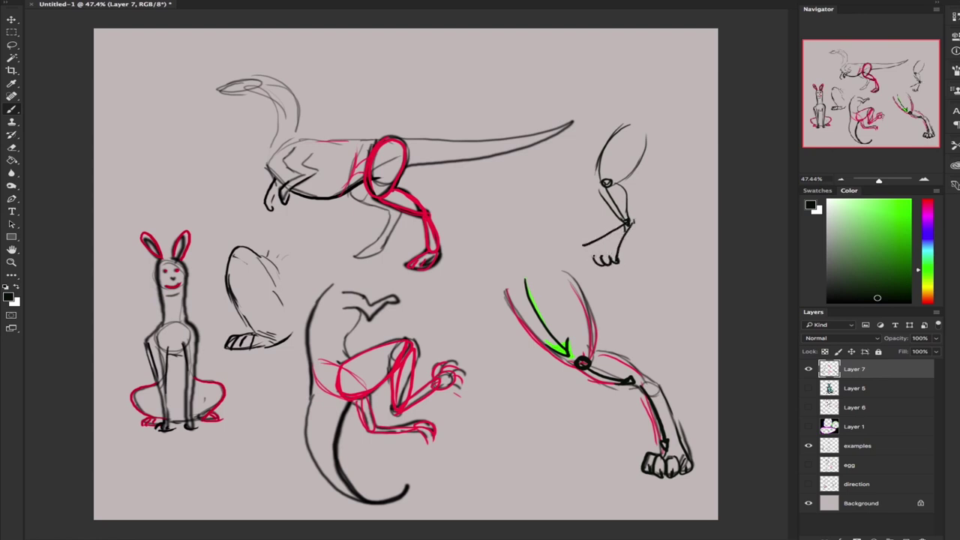
{"action": "mouse_move", "coordinate": [622, 223]}
{"action": "left_mouse_down"}
{"action": "mouse_move", "coordinate": [596, 258]}
{"action": "mouse_move", "coordinate": [585, 240]}
{"action": "mouse_move", "coordinate": [605, 226]}
{"action": "left_mouse_up"}
{"action": "key", "text": "e"}
{"action": "key", "text": "b"}
- Darken the small leg's knee and shin, and draw both a horizontal toed foot and a tapering vertical foot from its ankle
{"action": "left_click_drag", "start_coordinate": [602, 181], "coordinate": [610, 186]}
{"action": "mouse_move", "coordinate": [625, 223]}
{"action": "left_mouse_down"}
{"action": "mouse_move", "coordinate": [602, 255]}
{"action": "mouse_move", "coordinate": [594, 251]}
{"action": "mouse_move", "coordinate": [617, 261]}
{"action": "mouse_move", "coordinate": [629, 226]}
{"action": "mouse_move", "coordinate": [653, 216]}
{"action": "mouse_move", "coordinate": [624, 220]}
{"action": "mouse_move", "coordinate": [646, 216]}
{"action": "mouse_move", "coordinate": [689, 222]}
{"action": "mouse_move", "coordinate": [693, 232]}
{"action": "left_mouse_up"}
{"action": "key", "text": "e"}
{"action": "left_click_drag", "start_coordinate": [629, 222], "coordinate": [693, 234]}
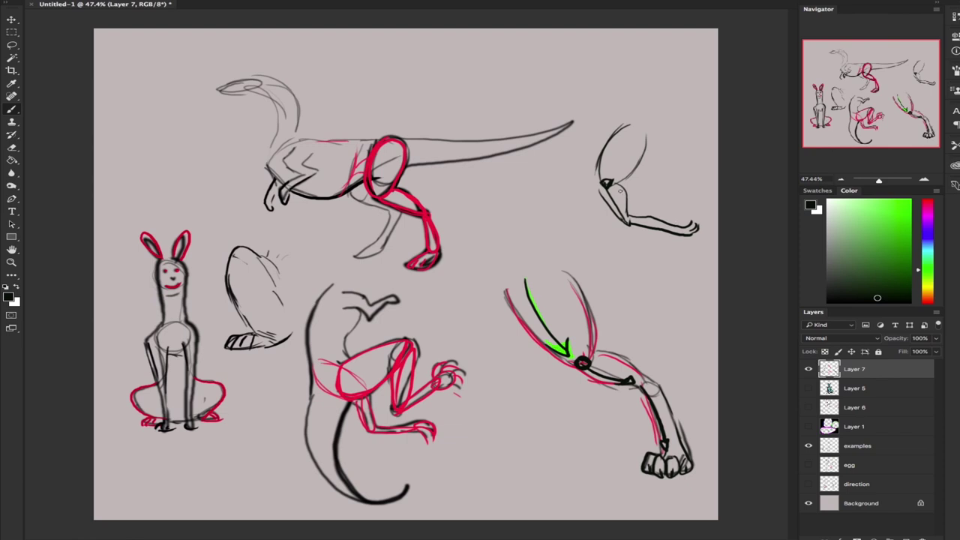
{"action": "mouse_move", "coordinate": [605, 186]}
{"action": "left_mouse_down"}
{"action": "mouse_move", "coordinate": [631, 229]}
{"action": "mouse_move", "coordinate": [633, 276]}
{"action": "mouse_move", "coordinate": [638, 230]}
{"action": "mouse_move", "coordinate": [635, 223]}
{"action": "mouse_move", "coordinate": [628, 262]}
{"action": "left_mouse_up"}
{"action": "left_click_drag", "start_coordinate": [630, 222], "coordinate": [635, 229]}
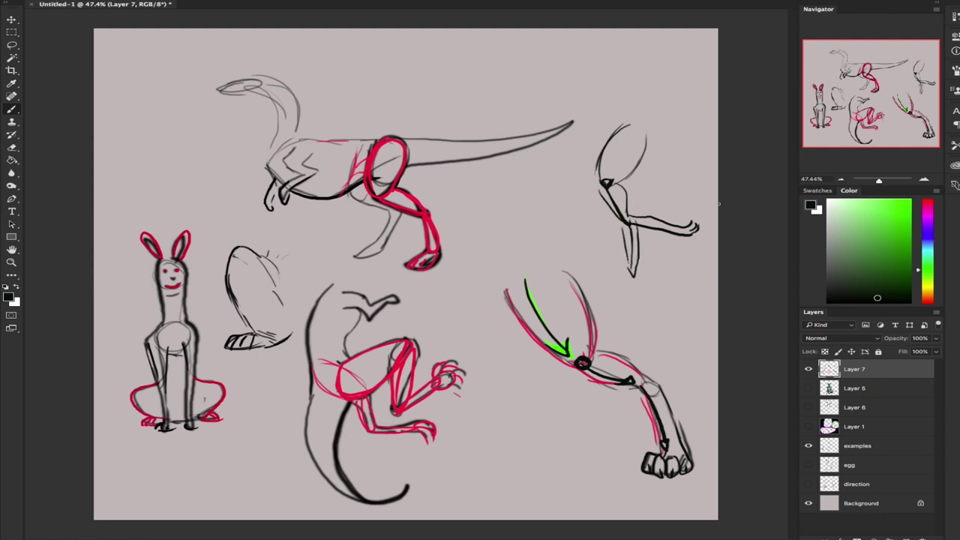
- Draw a black arrow down onto the small leg's horizontal foot and cross that foot out in red
{"action": "left_click_drag", "start_coordinate": [670, 190], "coordinate": [671, 214]}
{"action": "mouse_move", "coordinate": [664, 204]}
{"action": "left_mouse_down"}
{"action": "mouse_move", "coordinate": [678, 206]}
{"action": "mouse_move", "coordinate": [665, 206]}
{"action": "mouse_move", "coordinate": [691, 247]}
{"action": "mouse_move", "coordinate": [718, 198]}
{"action": "left_mouse_up"}
{"action": "left_click", "coordinate": [927, 216]}
{"action": "left_click", "coordinate": [909, 214]}
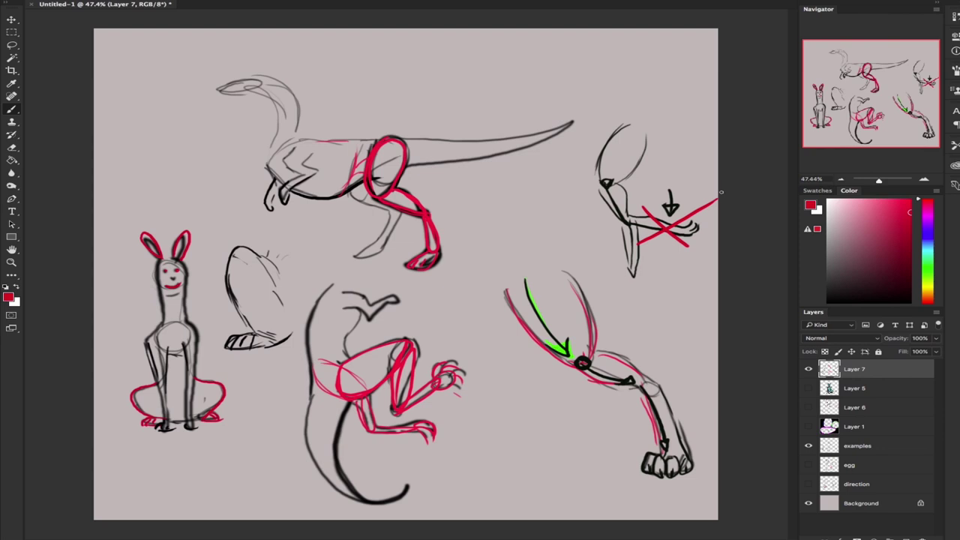
- Hide the examples layer and Layer 7, show and select the egg layer, and reset the brush color to black
{"action": "left_click", "coordinate": [809, 445]}
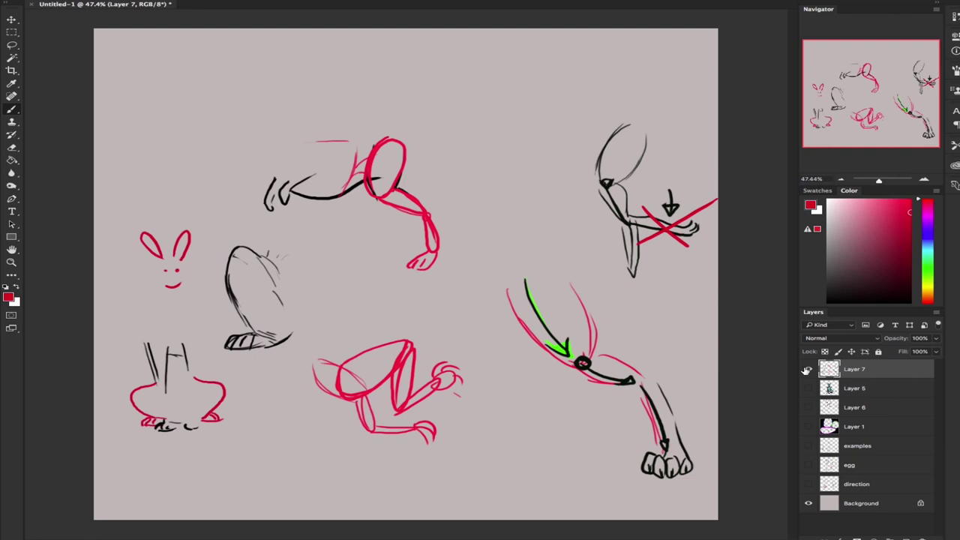
{"action": "left_click", "coordinate": [806, 370]}
{"action": "left_click", "coordinate": [809, 465]}
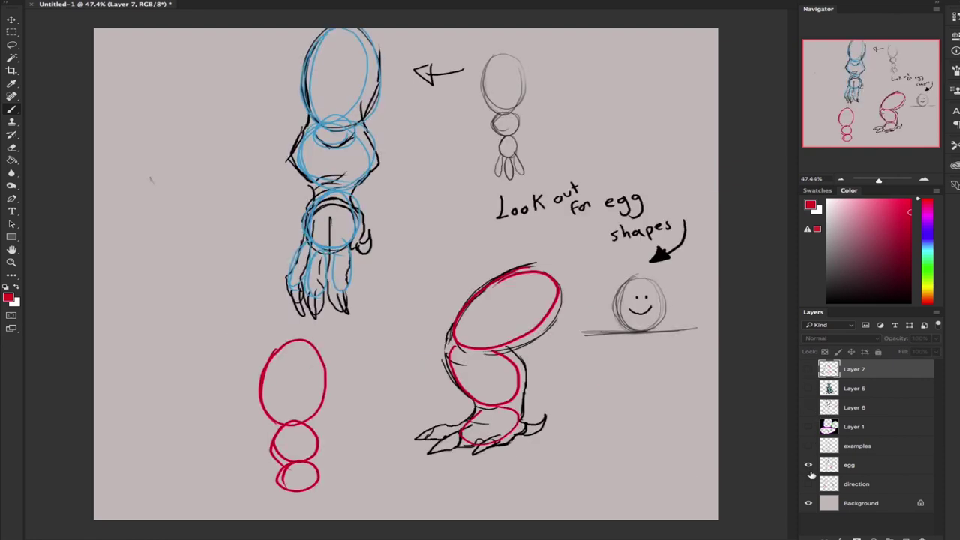
{"action": "key", "text": "d"}
{"action": "left_click", "coordinate": [874, 466]}
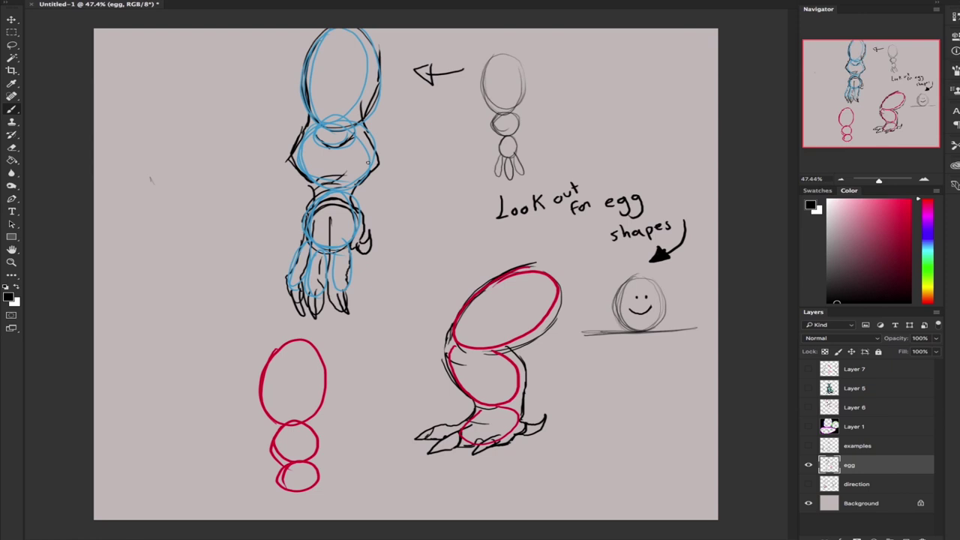
- Sketch a thin toed leg beside the blue egg-shaped leg, and add a face and a pointing arrow to the small gray egg leg
{"action": "left_click_drag", "start_coordinate": [182, 57], "coordinate": [225, 192]}
{"action": "mouse_move", "coordinate": [182, 131]}
{"action": "left_mouse_down"}
{"action": "mouse_move", "coordinate": [210, 183]}
{"action": "mouse_move", "coordinate": [192, 271]}
{"action": "mouse_move", "coordinate": [207, 272]}
{"action": "mouse_move", "coordinate": [229, 187]}
{"action": "left_mouse_up"}
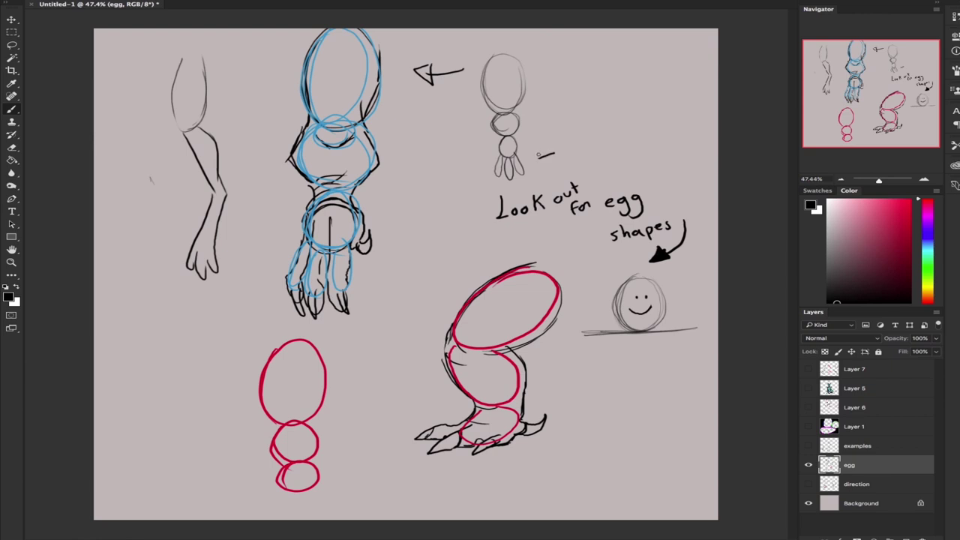
{"action": "mouse_move", "coordinate": [538, 158]}
{"action": "left_mouse_down"}
{"action": "mouse_move", "coordinate": [542, 165]}
{"action": "mouse_move", "coordinate": [545, 155]}
{"action": "left_mouse_up"}
{"action": "mouse_move", "coordinate": [520, 63]}
{"action": "left_mouse_down"}
{"action": "mouse_move", "coordinate": [512, 102]}
{"action": "mouse_move", "coordinate": [502, 78]}
{"action": "mouse_move", "coordinate": [517, 76]}
{"action": "mouse_move", "coordinate": [507, 90]}
{"action": "left_mouse_up"}
{"action": "key", "text": "ctrl+z"}
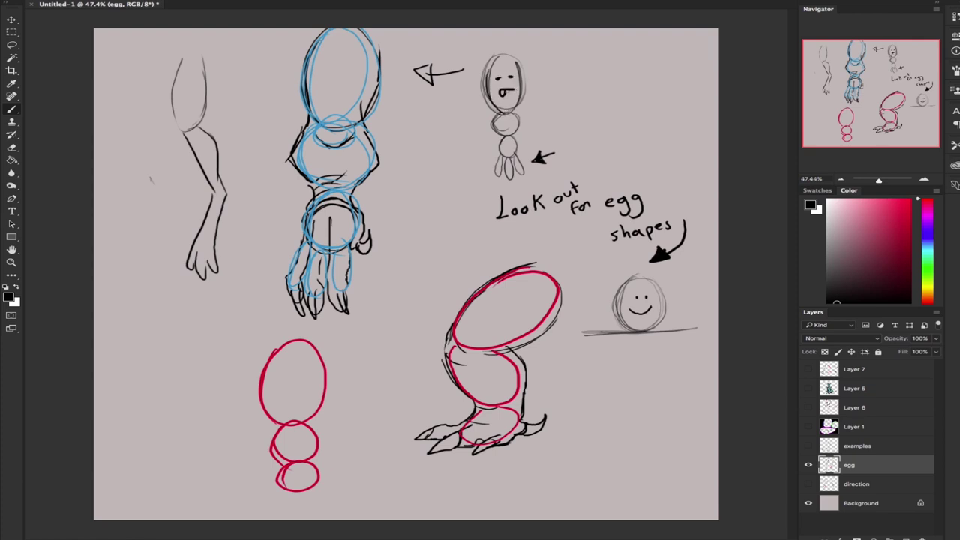
- Draw a smiling face, toes and black connecting lines on the red stacked-egg leg
{"action": "mouse_move", "coordinate": [285, 365]}
{"action": "left_mouse_down"}
{"action": "mouse_move", "coordinate": [313, 378]}
{"action": "mouse_move", "coordinate": [275, 380]}
{"action": "mouse_move", "coordinate": [314, 380]}
{"action": "left_mouse_up"}
{"action": "mouse_move", "coordinate": [279, 482]}
{"action": "left_mouse_down"}
{"action": "mouse_move", "coordinate": [272, 486]}
{"action": "mouse_move", "coordinate": [282, 497]}
{"action": "mouse_move", "coordinate": [316, 495]}
{"action": "mouse_move", "coordinate": [303, 469]}
{"action": "left_mouse_up"}
{"action": "mouse_move", "coordinate": [312, 465]}
{"action": "left_mouse_down"}
{"action": "mouse_move", "coordinate": [313, 482]}
{"action": "mouse_move", "coordinate": [291, 428]}
{"action": "mouse_move", "coordinate": [302, 428]}
{"action": "left_mouse_up"}
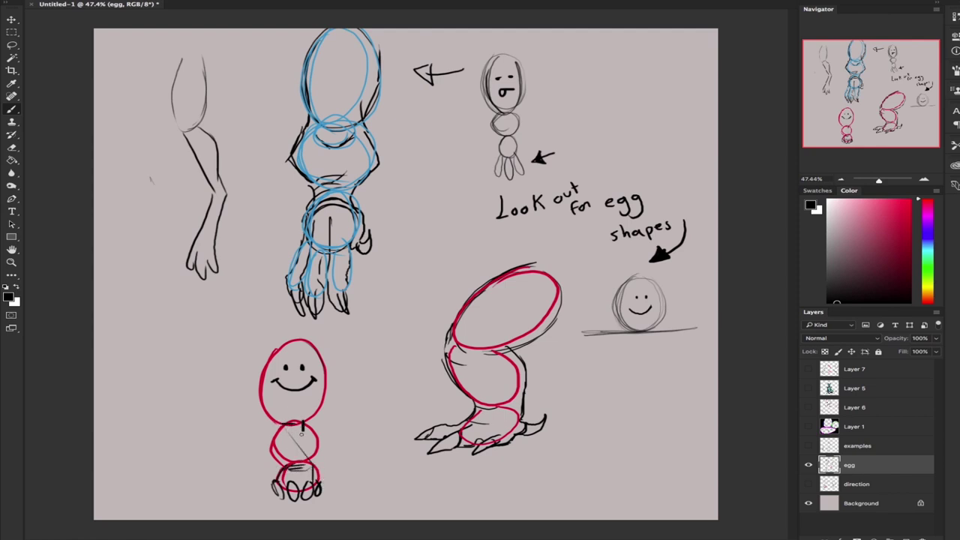
{"action": "mouse_move", "coordinate": [301, 423]}
{"action": "left_mouse_down"}
{"action": "mouse_move", "coordinate": [274, 438]}
{"action": "mouse_move", "coordinate": [282, 459]}
{"action": "mouse_move", "coordinate": [310, 449]}
{"action": "mouse_move", "coordinate": [308, 427]}
{"action": "left_mouse_up"}
{"action": "left_click_drag", "start_coordinate": [278, 444], "coordinate": [290, 470]}
{"action": "mouse_move", "coordinate": [303, 464]}
{"action": "left_mouse_down"}
{"action": "mouse_move", "coordinate": [311, 457]}
{"action": "mouse_move", "coordinate": [304, 465]}
{"action": "left_mouse_up"}
{"action": "left_click_drag", "start_coordinate": [311, 425], "coordinate": [311, 451]}
{"action": "left_click_drag", "start_coordinate": [261, 380], "coordinate": [275, 423]}
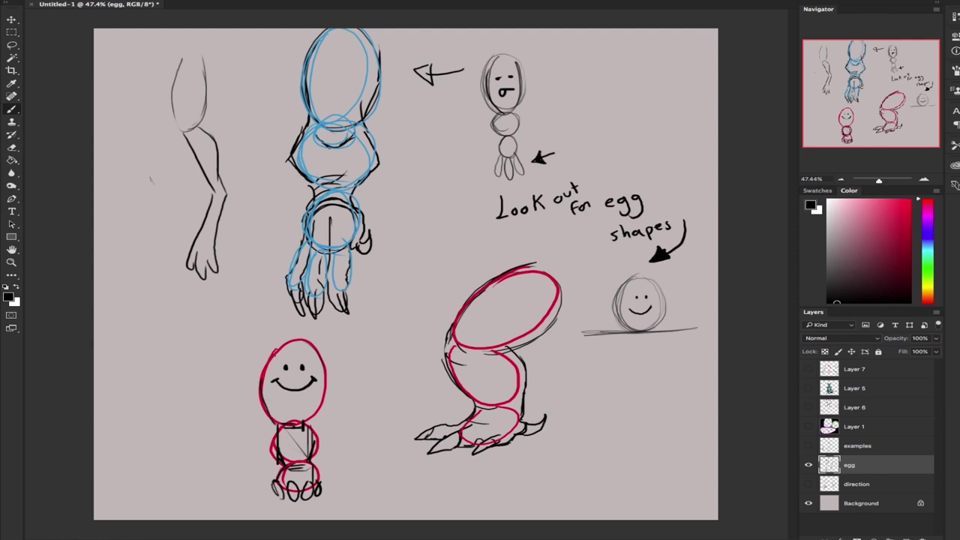
{"action": "left_click_drag", "start_coordinate": [327, 359], "coordinate": [326, 408]}
- Hide the egg layer, then show and select the direction layer
{"action": "left_click", "coordinate": [809, 465]}
{"action": "left_click", "coordinate": [808, 484]}
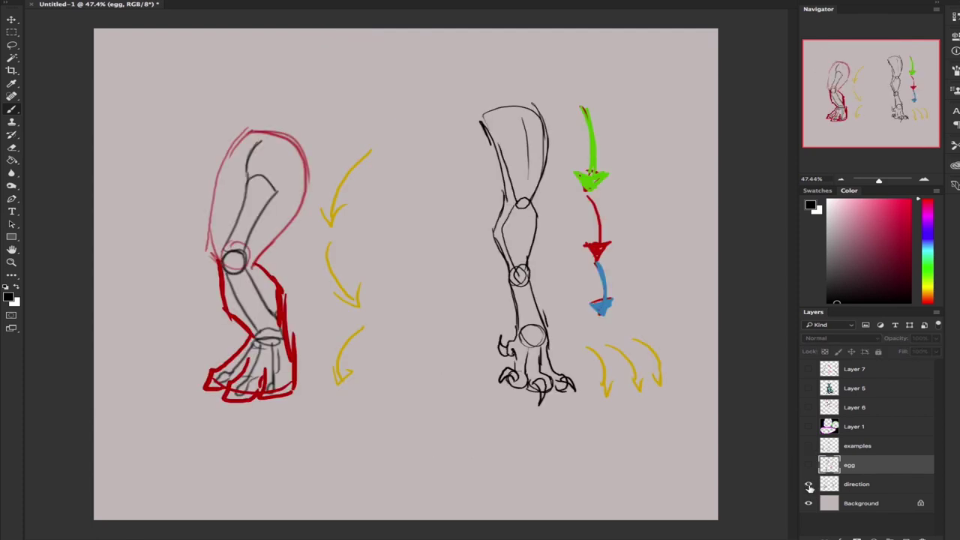
{"action": "left_click", "coordinate": [899, 486]}
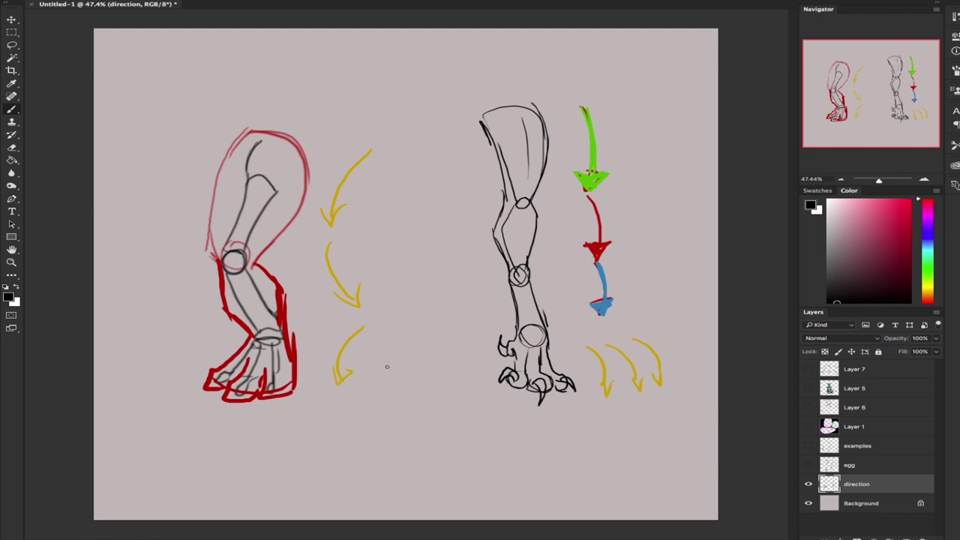
- Sketch a small front-facing figure with head, chest and two front legs between the diagrams, with an arrow toward the clawed black leg
{"action": "mouse_move", "coordinate": [409, 360]}
{"action": "left_mouse_down"}
{"action": "mouse_move", "coordinate": [393, 394]}
{"action": "mouse_move", "coordinate": [412, 362]}
{"action": "left_mouse_up"}
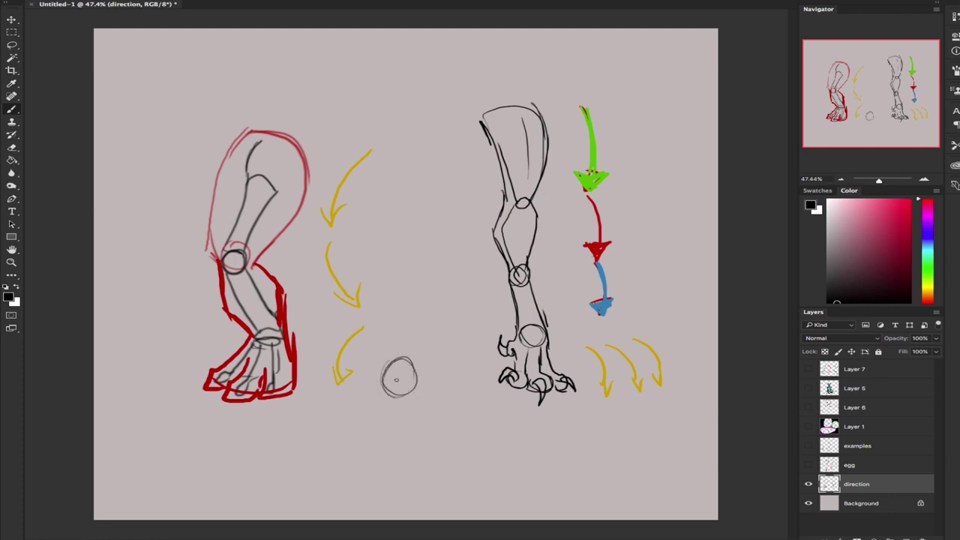
{"action": "mouse_move", "coordinate": [384, 395]}
{"action": "left_mouse_down"}
{"action": "mouse_move", "coordinate": [378, 418]}
{"action": "mouse_move", "coordinate": [391, 440]}
{"action": "mouse_move", "coordinate": [423, 413]}
{"action": "mouse_move", "coordinate": [390, 449]}
{"action": "left_mouse_up"}
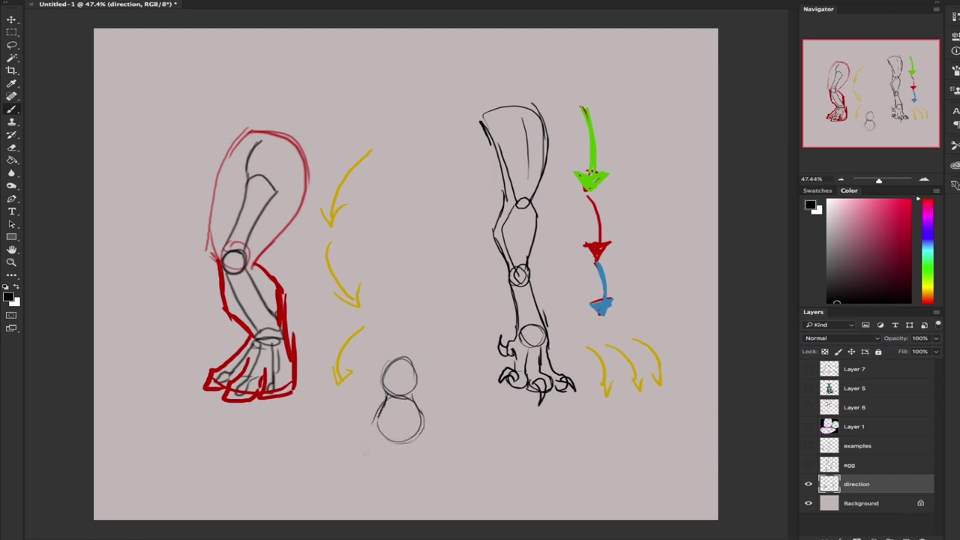
{"action": "mouse_move", "coordinate": [377, 414]}
{"action": "left_mouse_down"}
{"action": "mouse_move", "coordinate": [368, 447]}
{"action": "mouse_move", "coordinate": [382, 441]}
{"action": "mouse_move", "coordinate": [369, 418]}
{"action": "mouse_move", "coordinate": [386, 431]}
{"action": "mouse_move", "coordinate": [387, 470]}
{"action": "mouse_move", "coordinate": [375, 503]}
{"action": "mouse_move", "coordinate": [394, 503]}
{"action": "left_mouse_up"}
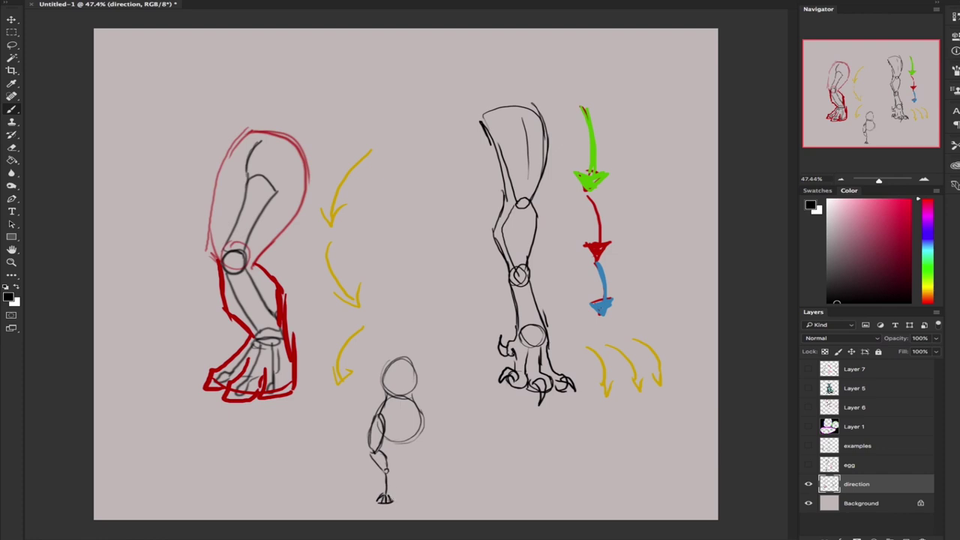
{"action": "mouse_move", "coordinate": [386, 467]}
{"action": "left_mouse_down"}
{"action": "mouse_move", "coordinate": [390, 497]}
{"action": "mouse_move", "coordinate": [390, 479]}
{"action": "left_mouse_up"}
{"action": "mouse_move", "coordinate": [420, 411]}
{"action": "left_mouse_down"}
{"action": "mouse_move", "coordinate": [421, 446]}
{"action": "mouse_move", "coordinate": [394, 439]}
{"action": "mouse_move", "coordinate": [423, 469]}
{"action": "mouse_move", "coordinate": [416, 481]}
{"action": "mouse_move", "coordinate": [427, 501]}
{"action": "mouse_move", "coordinate": [441, 499]}
{"action": "left_mouse_up"}
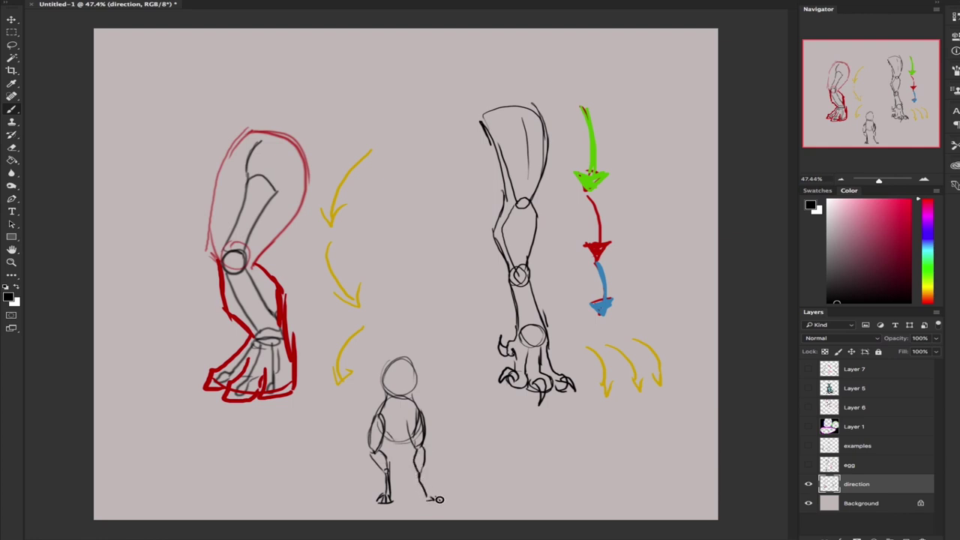
{"action": "left_click_drag", "start_coordinate": [418, 463], "coordinate": [429, 497]}
{"action": "mouse_move", "coordinate": [429, 421]}
{"action": "left_mouse_down"}
{"action": "mouse_move", "coordinate": [465, 379]}
{"action": "mouse_move", "coordinate": [459, 391]}
{"action": "left_mouse_up"}
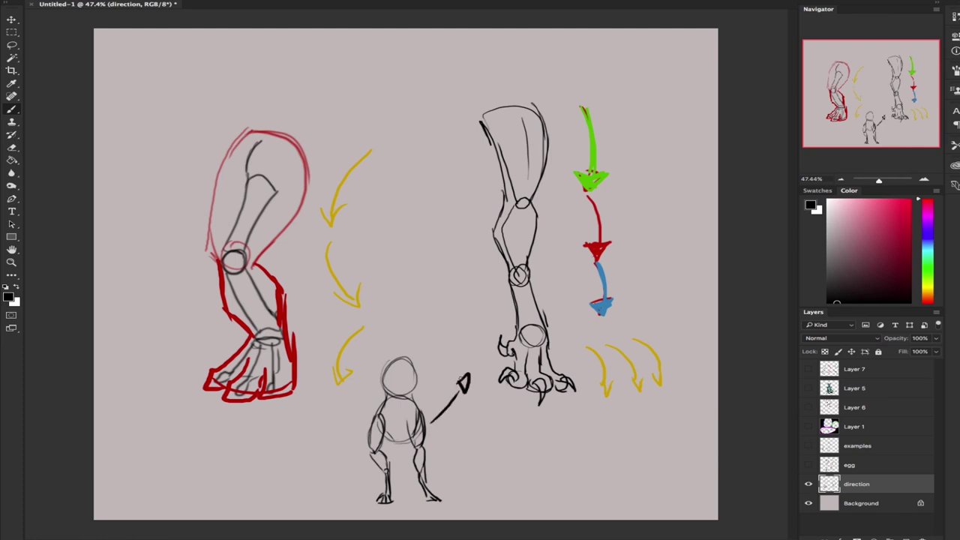
- Outline black claws on the red-outlined foot, and add loose curved shapes below it and side flaps on the small figure's head
{"action": "mouse_move", "coordinate": [238, 379]}
{"action": "left_mouse_down"}
{"action": "mouse_move", "coordinate": [223, 393]}
{"action": "mouse_move", "coordinate": [255, 396]}
{"action": "mouse_move", "coordinate": [240, 382]}
{"action": "mouse_move", "coordinate": [201, 396]}
{"action": "mouse_move", "coordinate": [220, 375]}
{"action": "mouse_move", "coordinate": [259, 405]}
{"action": "mouse_move", "coordinate": [291, 384]}
{"action": "left_mouse_up"}
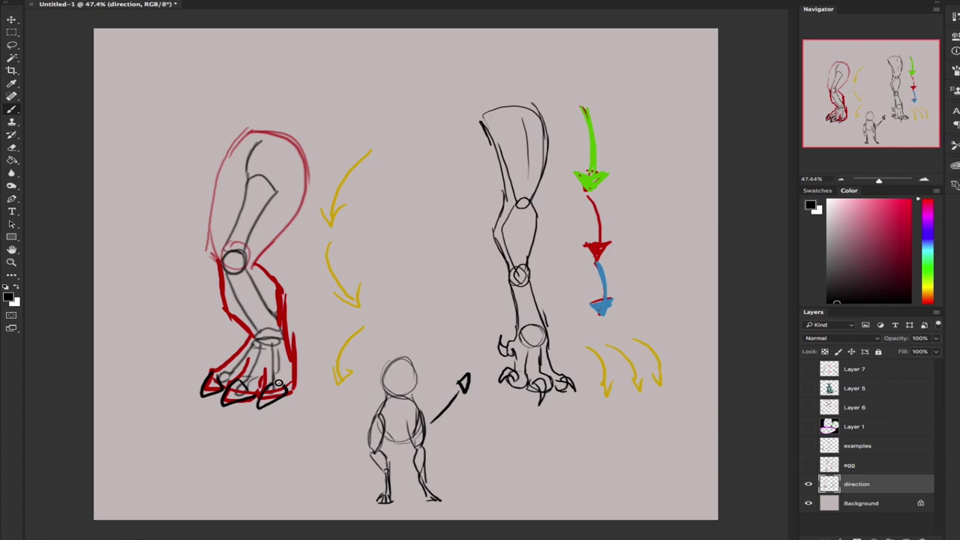
{"action": "mouse_move", "coordinate": [269, 469]}
{"action": "left_mouse_down"}
{"action": "mouse_move", "coordinate": [234, 453]}
{"action": "mouse_move", "coordinate": [226, 471]}
{"action": "mouse_move", "coordinate": [245, 455]}
{"action": "mouse_move", "coordinate": [258, 474]}
{"action": "mouse_move", "coordinate": [260, 461]}
{"action": "left_mouse_up"}
{"action": "mouse_move", "coordinate": [252, 494]}
{"action": "left_mouse_down"}
{"action": "mouse_move", "coordinate": [230, 508]}
{"action": "mouse_move", "coordinate": [289, 495]}
{"action": "mouse_move", "coordinate": [231, 507]}
{"action": "mouse_move", "coordinate": [254, 500]}
{"action": "mouse_move", "coordinate": [263, 472]}
{"action": "mouse_move", "coordinate": [233, 463]}
{"action": "mouse_move", "coordinate": [241, 452]}
{"action": "mouse_move", "coordinate": [229, 463]}
{"action": "mouse_move", "coordinate": [249, 470]}
{"action": "left_mouse_up"}
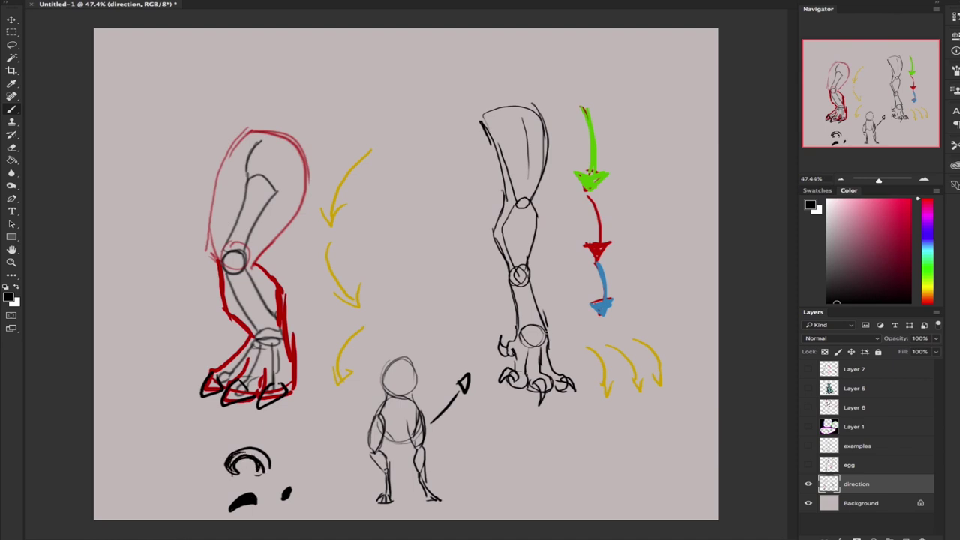
{"action": "left_click_drag", "start_coordinate": [387, 362], "coordinate": [378, 381]}
{"action": "mouse_move", "coordinate": [413, 362]}
{"action": "left_mouse_down"}
{"action": "mouse_move", "coordinate": [424, 381]}
{"action": "mouse_move", "coordinate": [415, 387]}
{"action": "left_mouse_up"}
- Mark the clawed black leg's joints, and echo its colored direction arrows with black curves, including three short arcs for the toes
{"action": "mouse_move", "coordinate": [607, 106]}
{"action": "left_mouse_down"}
{"action": "mouse_move", "coordinate": [621, 174]}
{"action": "mouse_move", "coordinate": [605, 192]}
{"action": "mouse_move", "coordinate": [533, 205]}
{"action": "left_mouse_up"}
{"action": "mouse_move", "coordinate": [604, 189]}
{"action": "left_mouse_down"}
{"action": "mouse_move", "coordinate": [613, 197]}
{"action": "mouse_move", "coordinate": [614, 249]}
{"action": "left_mouse_up"}
{"action": "left_click_drag", "start_coordinate": [531, 274], "coordinate": [551, 270]}
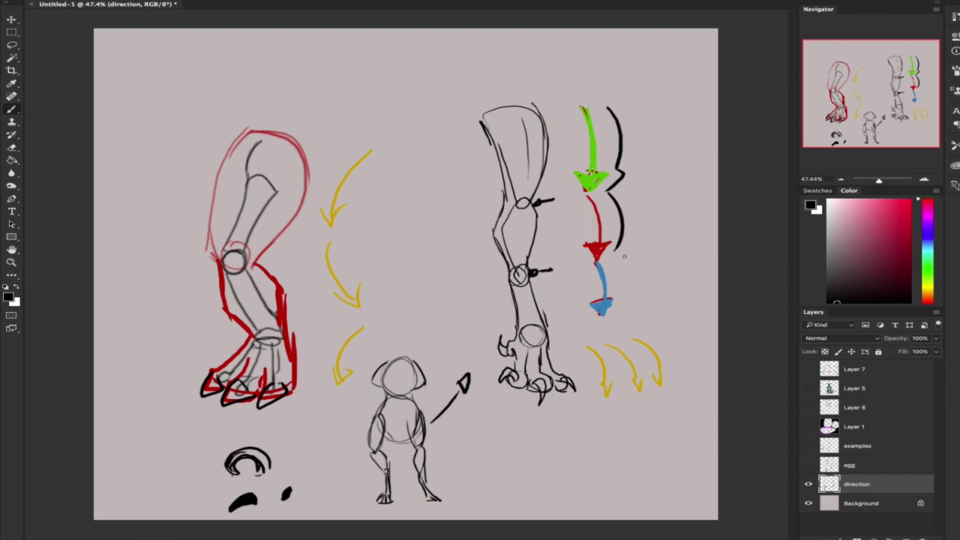
{"action": "mouse_move", "coordinate": [615, 250]}
{"action": "left_mouse_down"}
{"action": "mouse_move", "coordinate": [630, 280]}
{"action": "mouse_move", "coordinate": [625, 301]}
{"action": "left_mouse_up"}
{"action": "left_click_drag", "start_coordinate": [549, 333], "coordinate": [548, 339]}
{"action": "left_click_drag", "start_coordinate": [626, 303], "coordinate": [637, 335]}
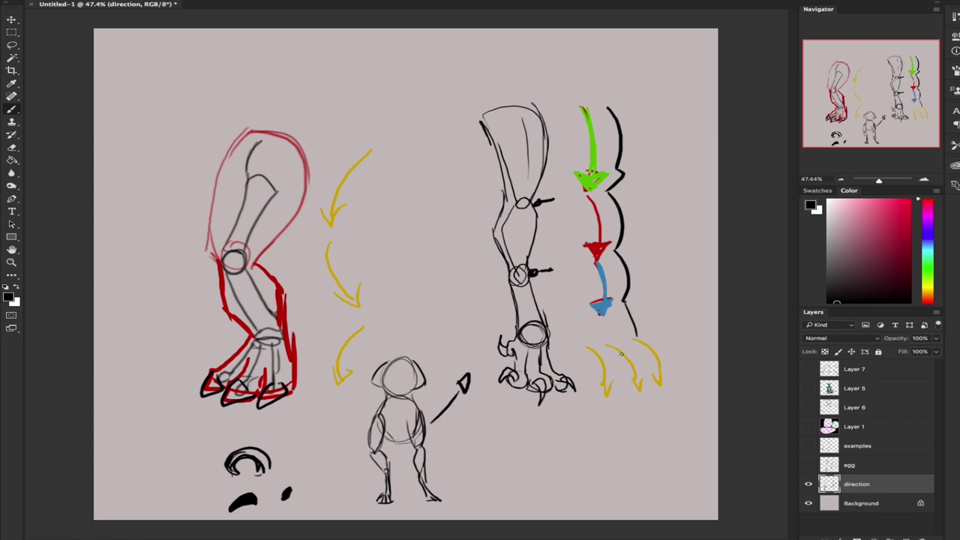
{"action": "mouse_move", "coordinate": [602, 410]}
{"action": "left_mouse_down"}
{"action": "mouse_move", "coordinate": [608, 442]}
{"action": "mouse_move", "coordinate": [647, 443]}
{"action": "left_mouse_up"}
- Retrace the red-outlined leg's inner direction line and its three yellow arrows in black
{"action": "left_click_drag", "start_coordinate": [261, 141], "coordinate": [247, 182]}
{"action": "mouse_move", "coordinate": [248, 180]}
{"action": "left_mouse_down"}
{"action": "mouse_move", "coordinate": [271, 189]}
{"action": "mouse_move", "coordinate": [225, 252]}
{"action": "mouse_move", "coordinate": [263, 344]}
{"action": "left_mouse_up"}
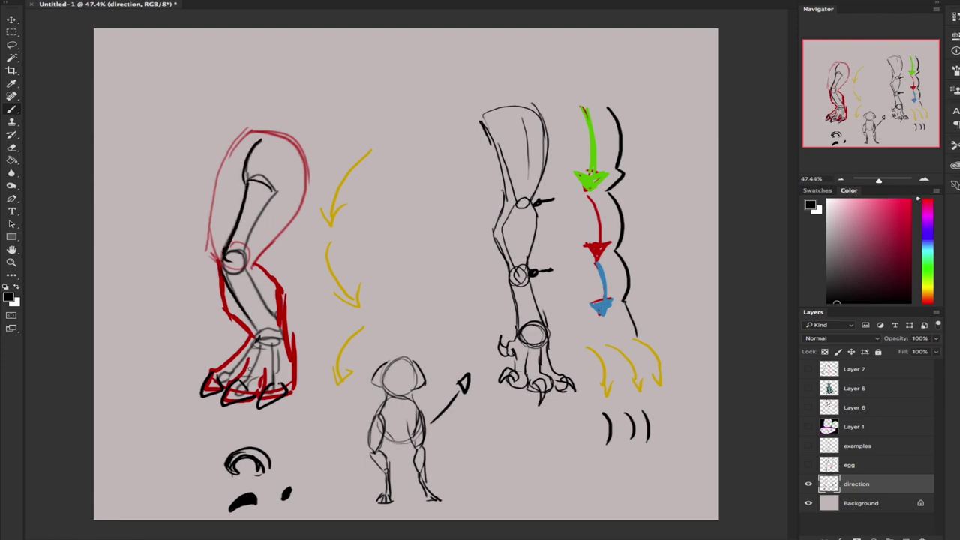
{"action": "mouse_move", "coordinate": [318, 207]}
{"action": "left_mouse_down"}
{"action": "mouse_move", "coordinate": [339, 218]}
{"action": "mouse_move", "coordinate": [350, 205]}
{"action": "left_mouse_up"}
{"action": "mouse_move", "coordinate": [327, 243]}
{"action": "left_mouse_down"}
{"action": "mouse_move", "coordinate": [346, 300]}
{"action": "mouse_move", "coordinate": [357, 286]}
{"action": "left_mouse_up"}
{"action": "left_click_drag", "start_coordinate": [363, 328], "coordinate": [338, 379]}
{"action": "left_click_drag", "start_coordinate": [329, 367], "coordinate": [351, 372]}
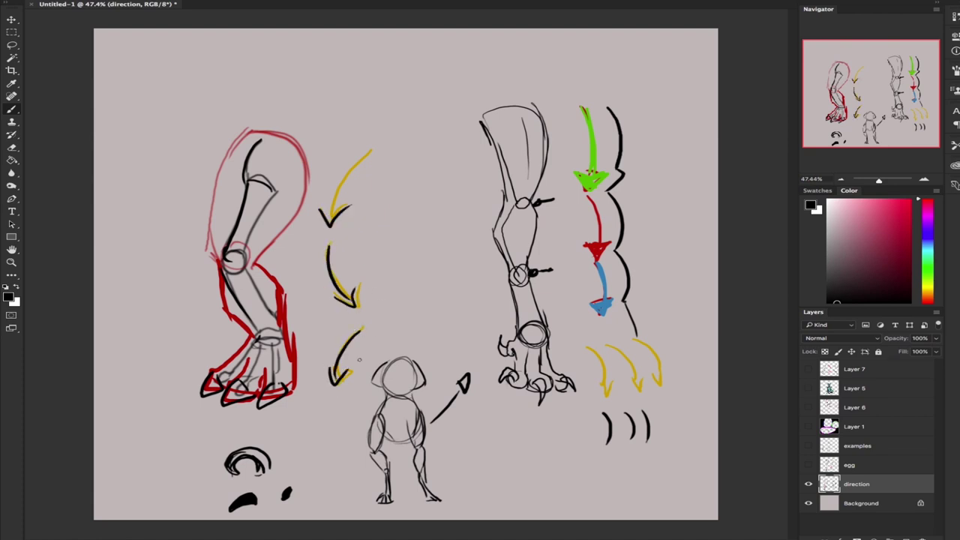
{"action": "left_click_drag", "start_coordinate": [330, 223], "coordinate": [366, 166]}
- Hide the direction layer and draw a shaded ringing bell with radiating lines on a new layer
{"action": "left_click", "coordinate": [808, 484]}
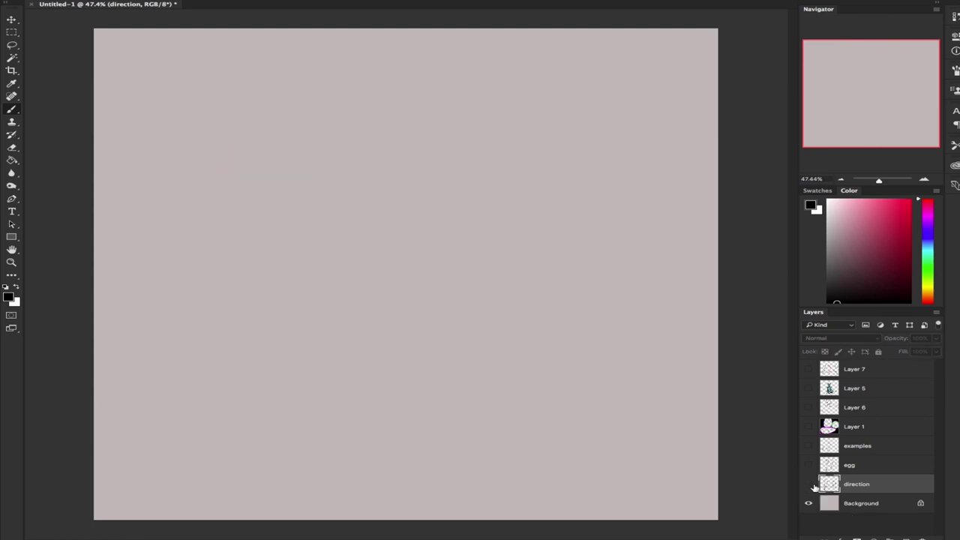
{"action": "left_click", "coordinate": [904, 536]}
{"action": "mouse_move", "coordinate": [363, 194]}
{"action": "left_mouse_down"}
{"action": "mouse_move", "coordinate": [381, 179]}
{"action": "mouse_move", "coordinate": [386, 194]}
{"action": "mouse_move", "coordinate": [361, 193]}
{"action": "mouse_move", "coordinate": [386, 191]}
{"action": "mouse_move", "coordinate": [375, 184]}
{"action": "mouse_move", "coordinate": [358, 205]}
{"action": "mouse_move", "coordinate": [350, 244]}
{"action": "mouse_move", "coordinate": [412, 218]}
{"action": "mouse_move", "coordinate": [384, 192]}
{"action": "left_mouse_up"}
{"action": "mouse_move", "coordinate": [341, 241]}
{"action": "left_mouse_down"}
{"action": "mouse_move", "coordinate": [375, 223]}
{"action": "mouse_move", "coordinate": [418, 234]}
{"action": "mouse_move", "coordinate": [382, 226]}
{"action": "mouse_move", "coordinate": [338, 241]}
{"action": "mouse_move", "coordinate": [379, 194]}
{"action": "mouse_move", "coordinate": [352, 229]}
{"action": "left_mouse_up"}
{"action": "mouse_move", "coordinate": [379, 197]}
{"action": "left_mouse_down"}
{"action": "mouse_move", "coordinate": [357, 232]}
{"action": "mouse_move", "coordinate": [415, 227]}
{"action": "left_mouse_up"}
{"action": "left_click_drag", "start_coordinate": [330, 149], "coordinate": [383, 156]}
{"action": "mouse_move", "coordinate": [407, 174]}
{"action": "left_mouse_down"}
{"action": "mouse_move", "coordinate": [427, 171]}
{"action": "mouse_move", "coordinate": [440, 194]}
{"action": "left_mouse_up"}
{"action": "mouse_move", "coordinate": [431, 223]}
{"action": "left_mouse_down"}
{"action": "mouse_move", "coordinate": [449, 229]}
{"action": "mouse_move", "coordinate": [438, 259]}
{"action": "left_mouse_up"}
{"action": "mouse_move", "coordinate": [389, 261]}
{"action": "left_mouse_down"}
{"action": "mouse_move", "coordinate": [389, 270]}
{"action": "mouse_move", "coordinate": [332, 271]}
{"action": "mouse_move", "coordinate": [306, 243]}
{"action": "mouse_move", "coordinate": [326, 216]}
{"action": "left_mouse_up"}
{"action": "left_click_drag", "start_coordinate": [318, 176], "coordinate": [328, 177]}
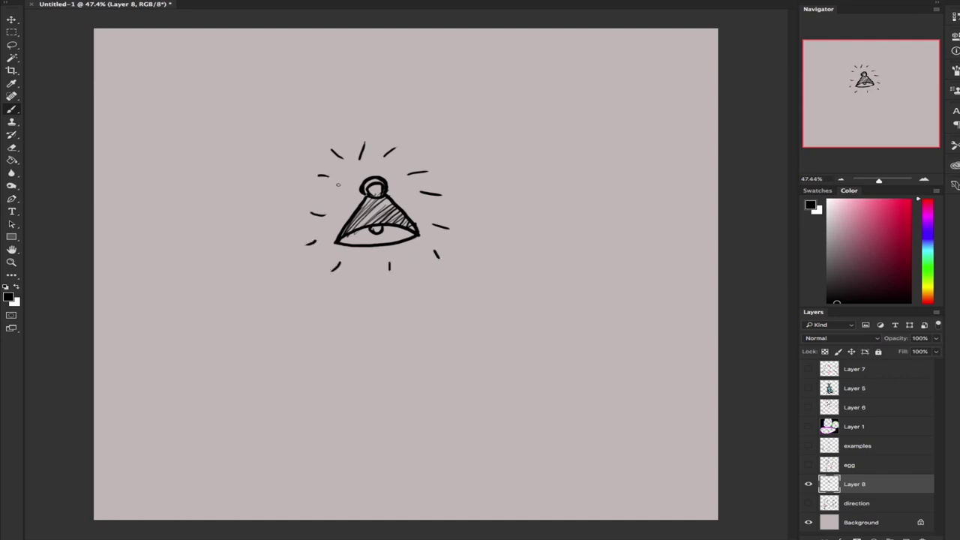